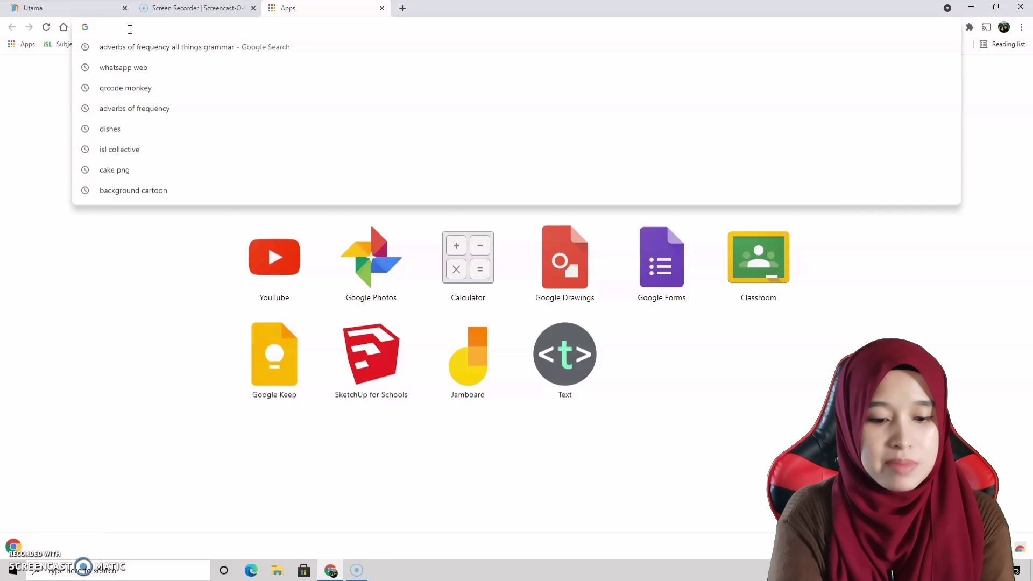
Step: Search the web for free fonts and open the School fonts category on 1001freefonts.com
text(freefonts.com)
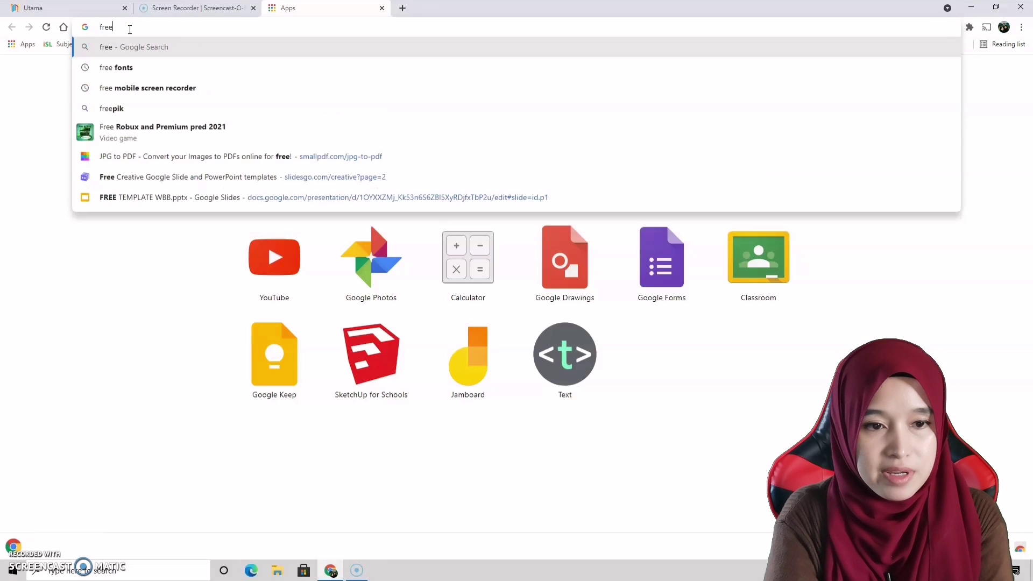
click(130, 65)
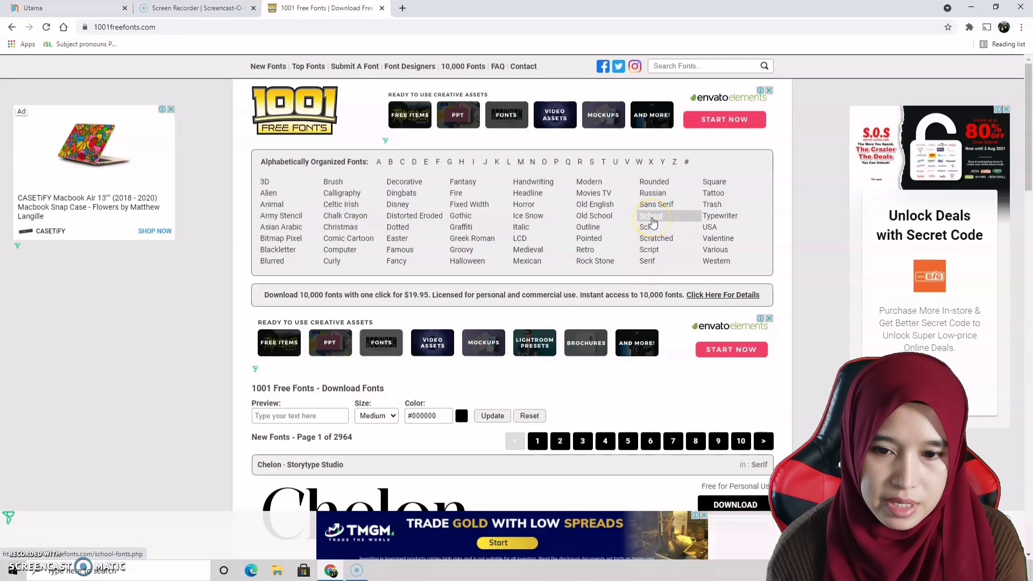
click(651, 218)
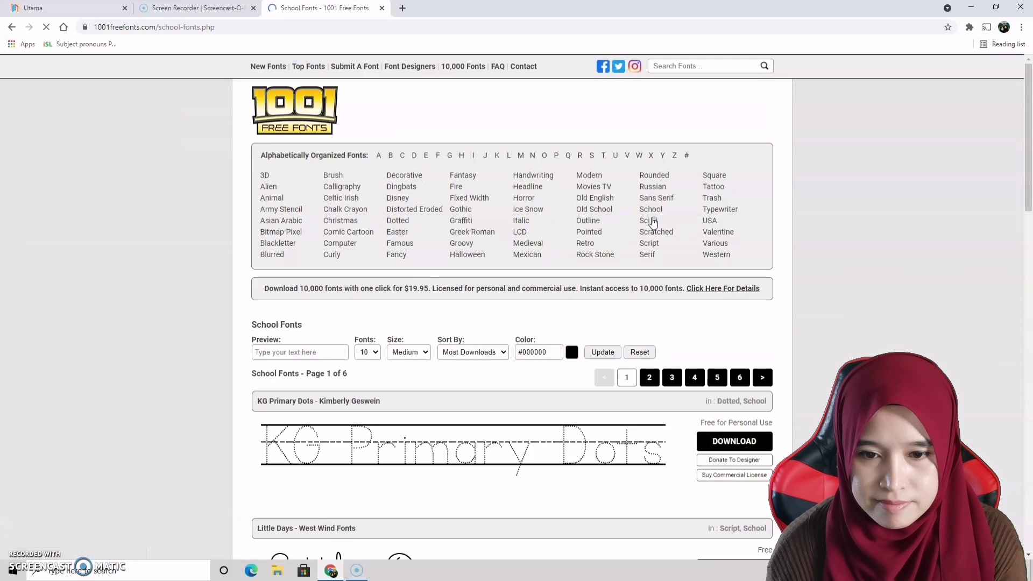
Step: Download the KG Primary Dots font from the School fonts list
scroll(556, 323, down, 4)
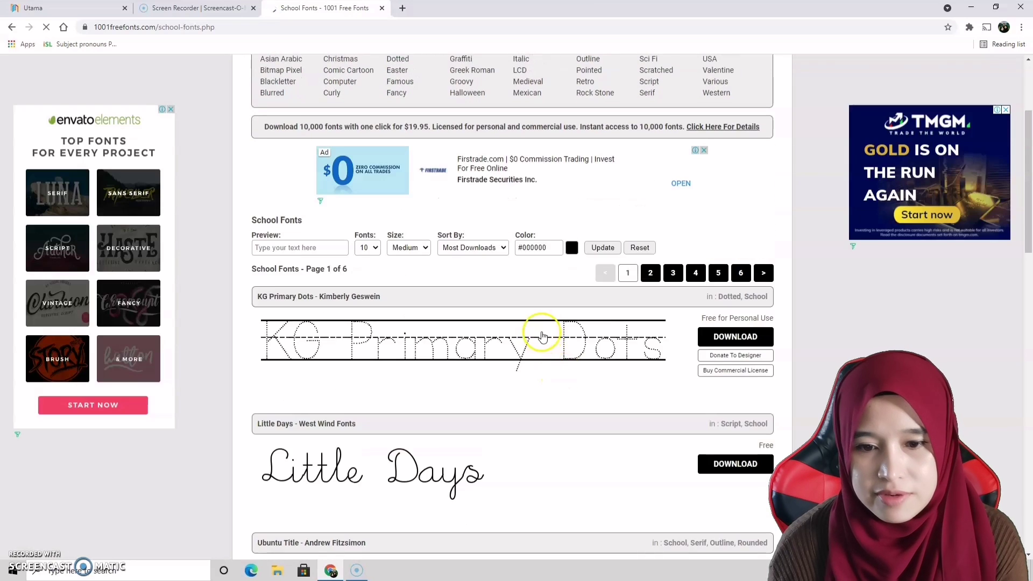
scroll(552, 355, down, 2)
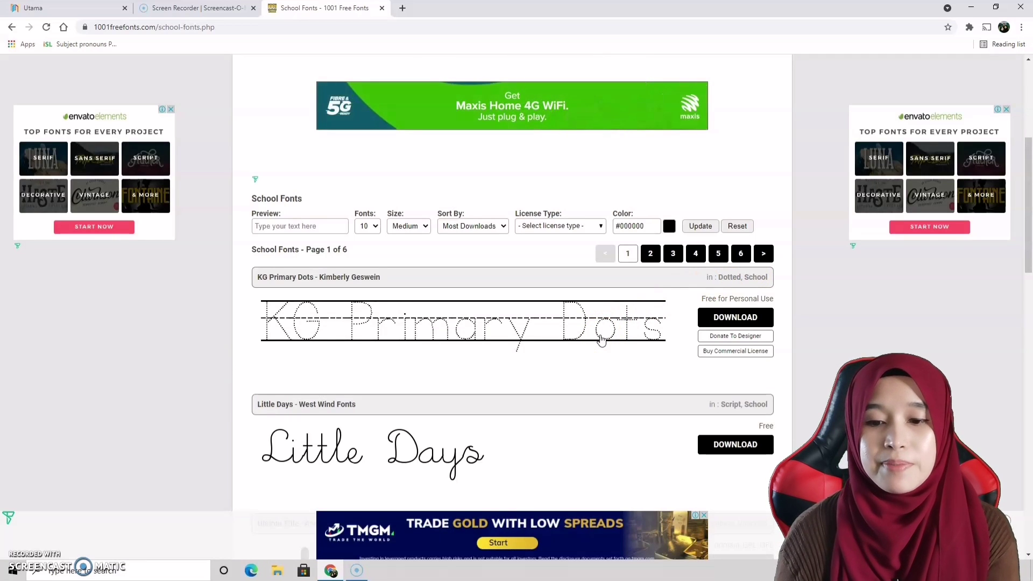
scroll(601, 341, down, 1)
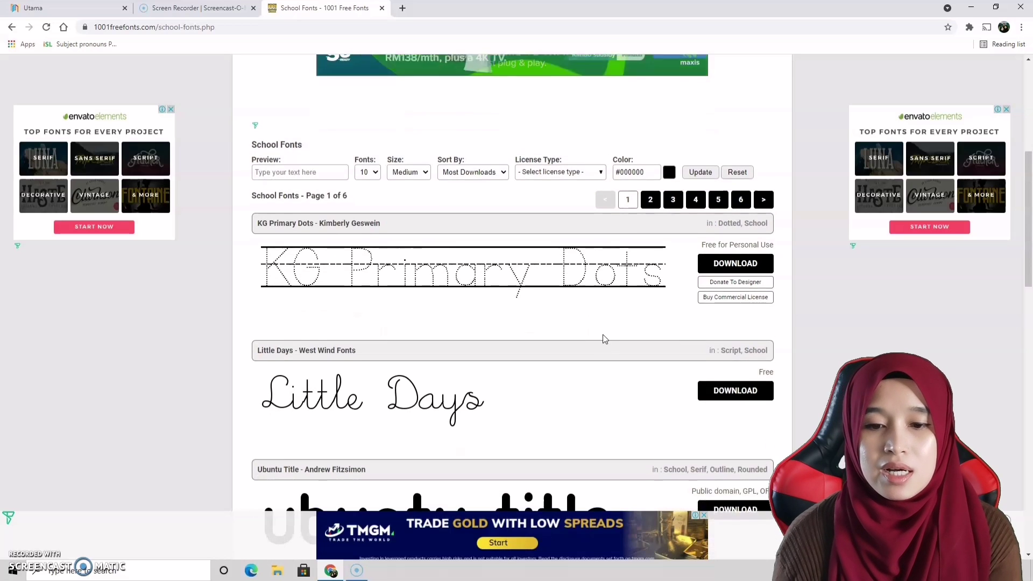
scroll(603, 339, down, 1)
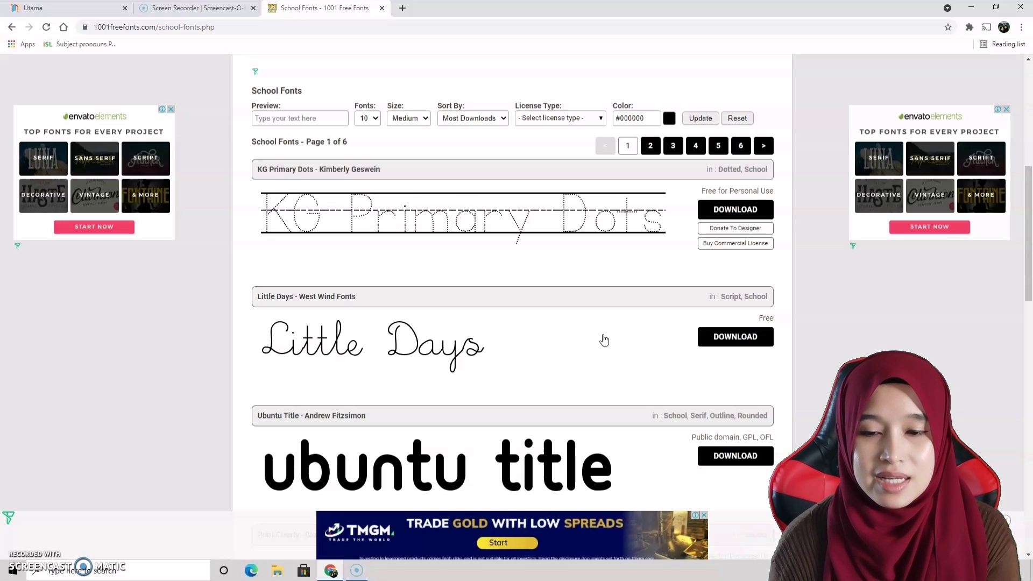
click(733, 246)
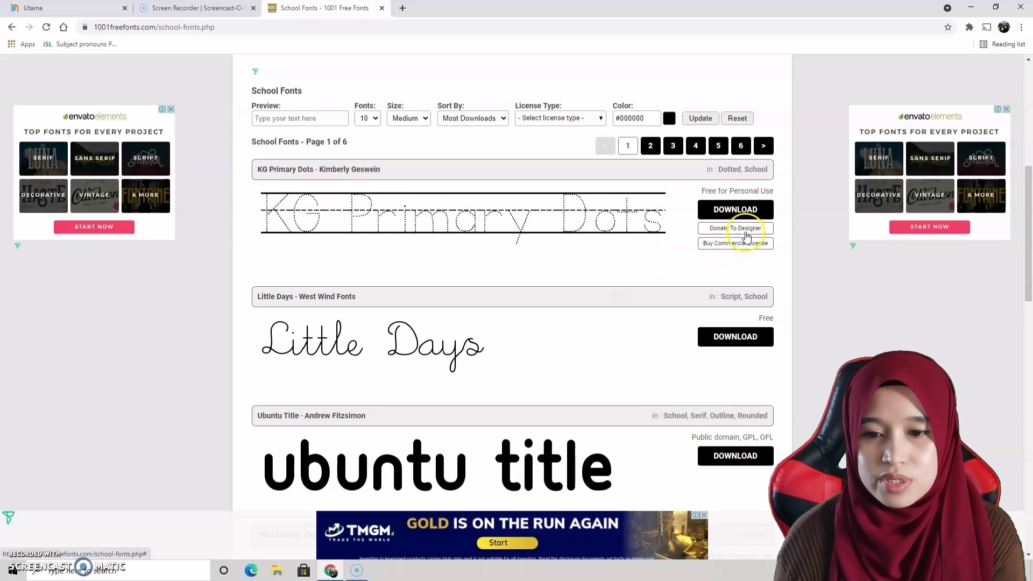
click(748, 200)
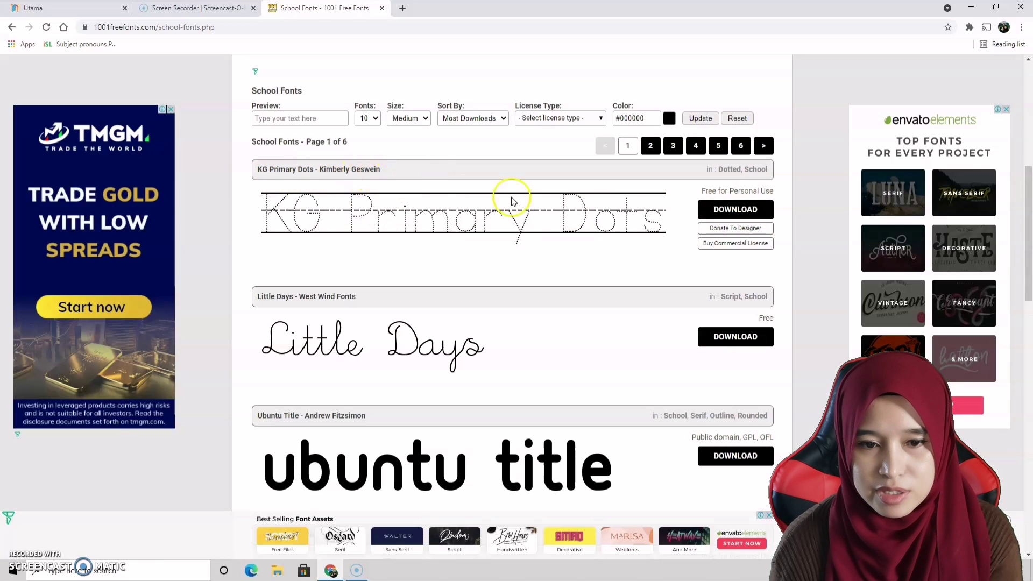
click(734, 211)
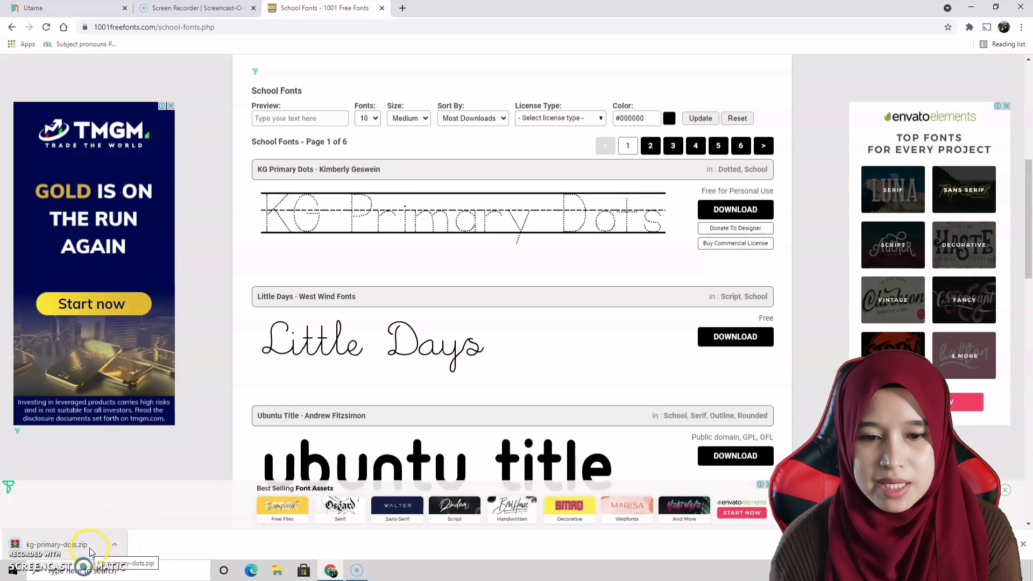
Step: Download the National First Font Dotted font from further down the School fonts list, closing the advert that covers it
scroll(492, 395, down, 7)
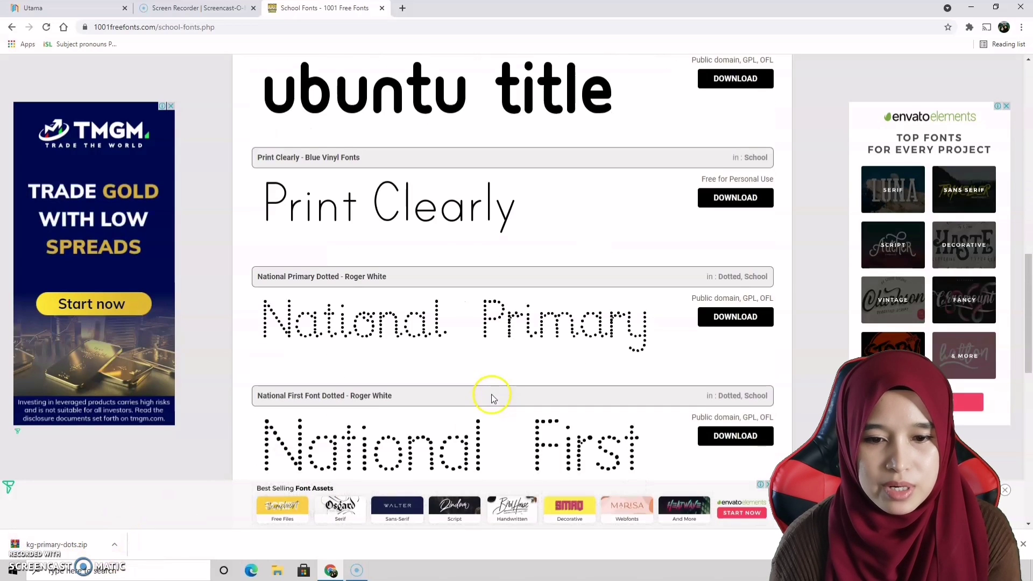
scroll(481, 388, down, 4)
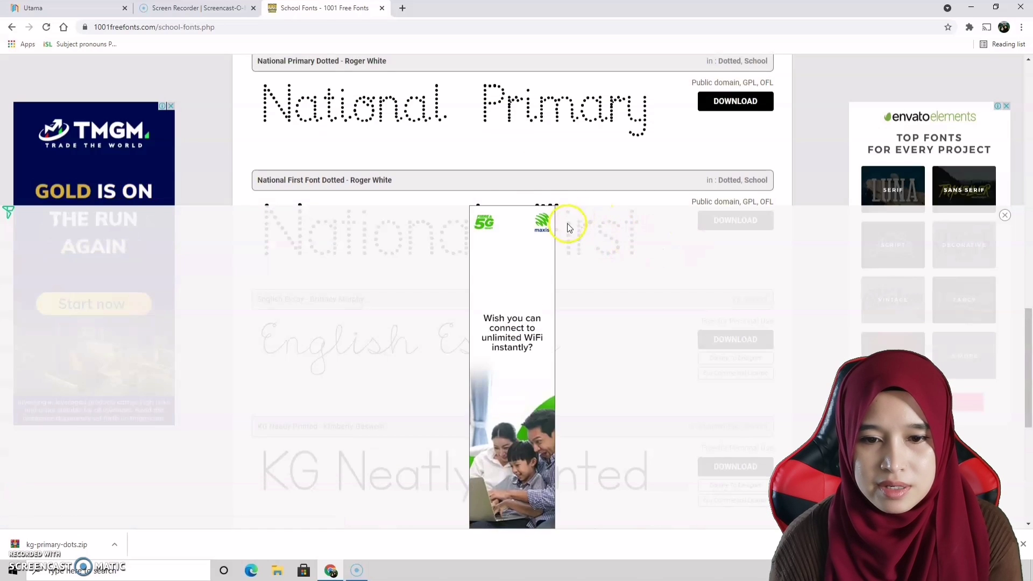
click(1004, 215)
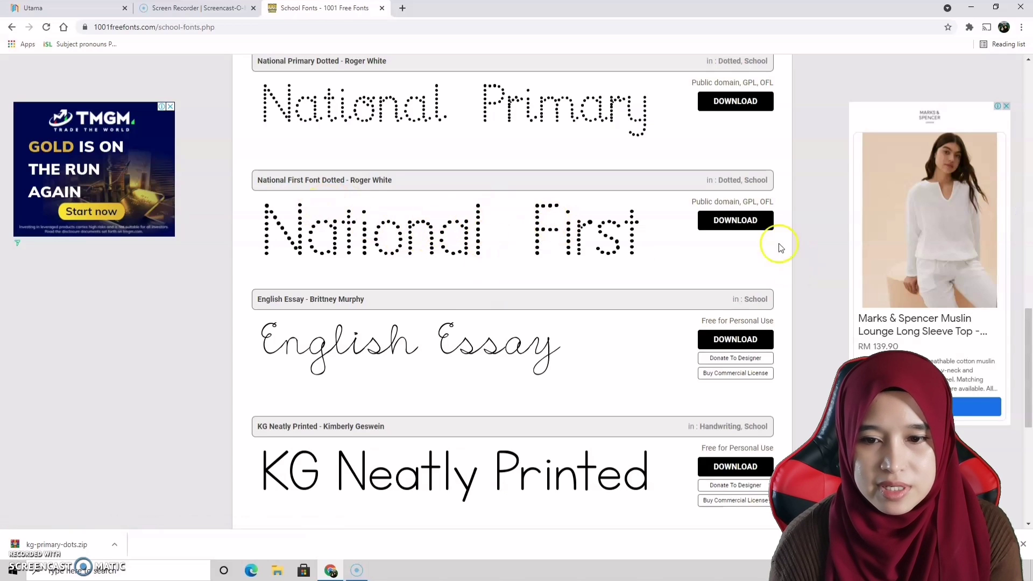
click(736, 221)
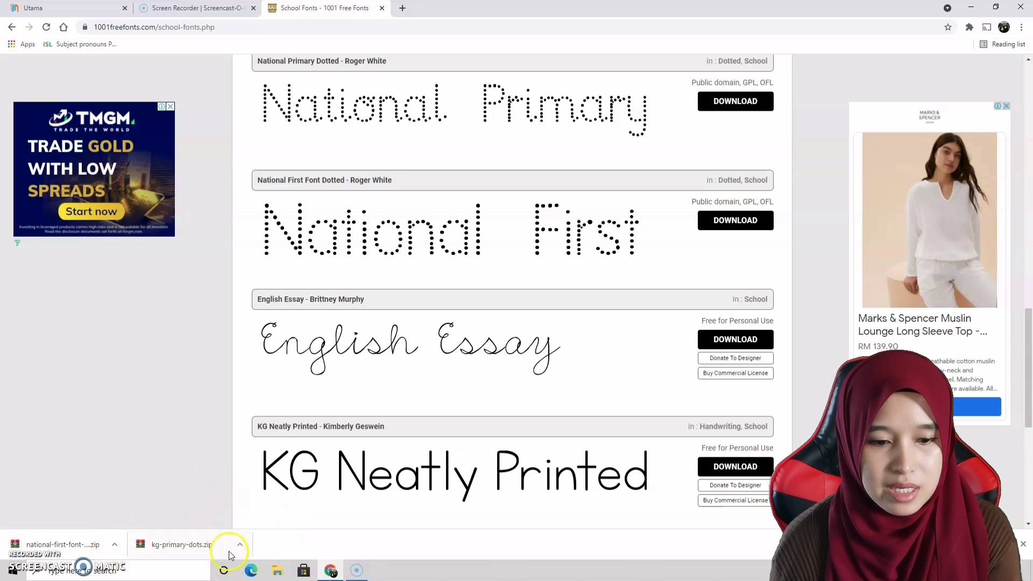
Step: Open the downloaded kg-primary-dots.zip in WinRAR and extract it to a kg-primary-dots folder in Downloads
click(189, 544)
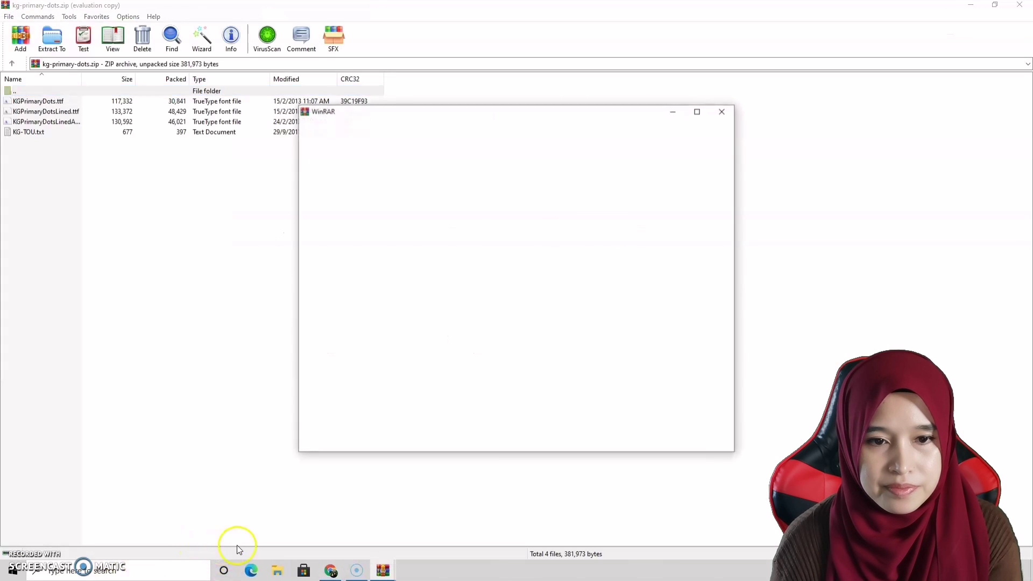
click(721, 112)
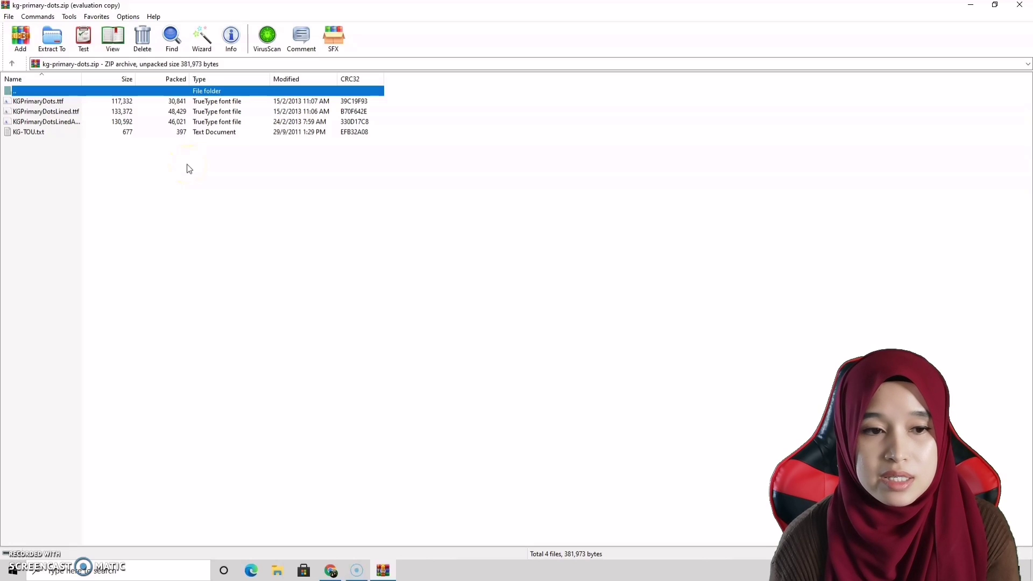
click(54, 41)
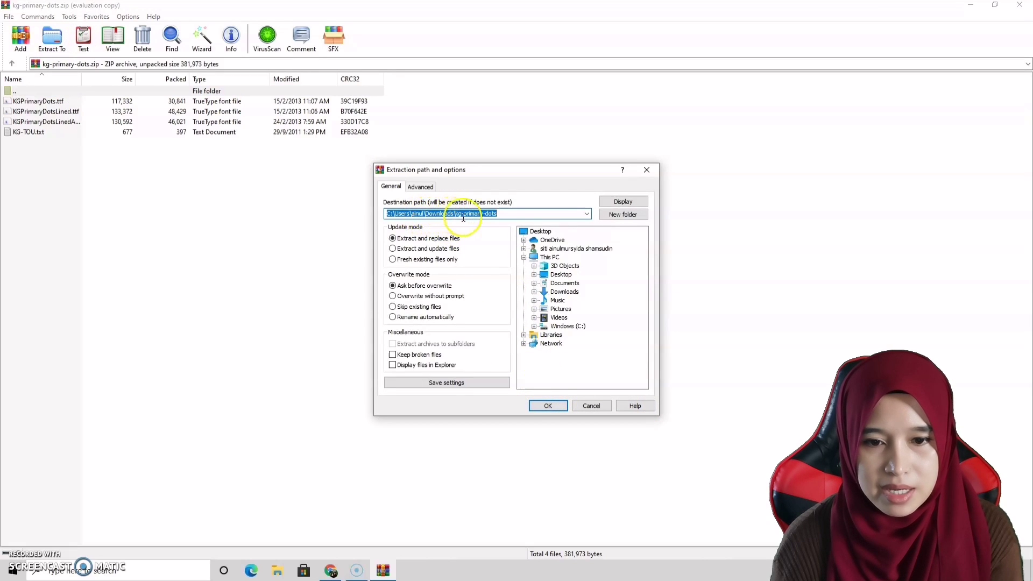
click(548, 406)
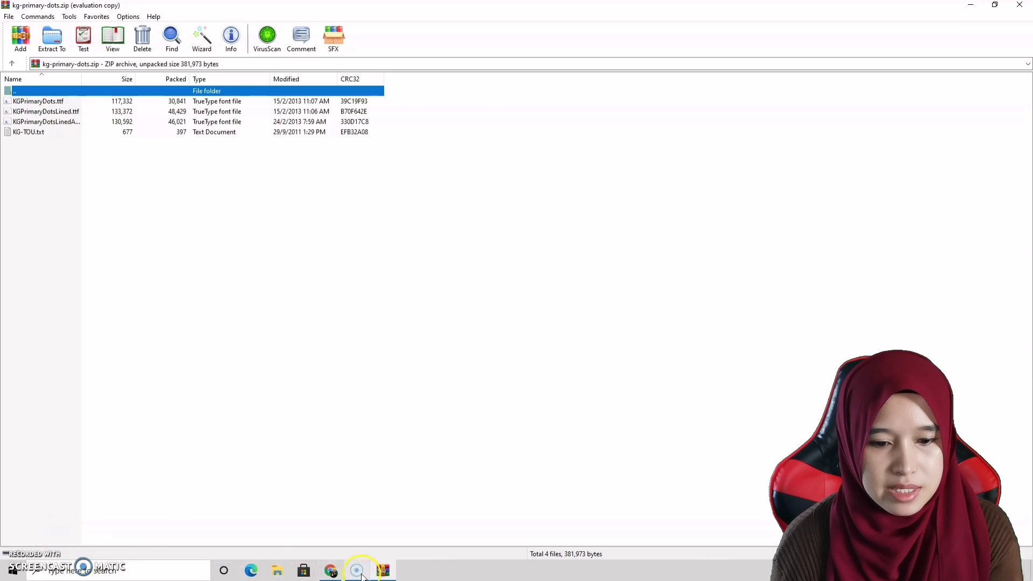
Step: Return to the browser, open national-first-font-dotted.zip and extract it to a national-first-font-dotted folder in Downloads
click(334, 572)
click(144, 532)
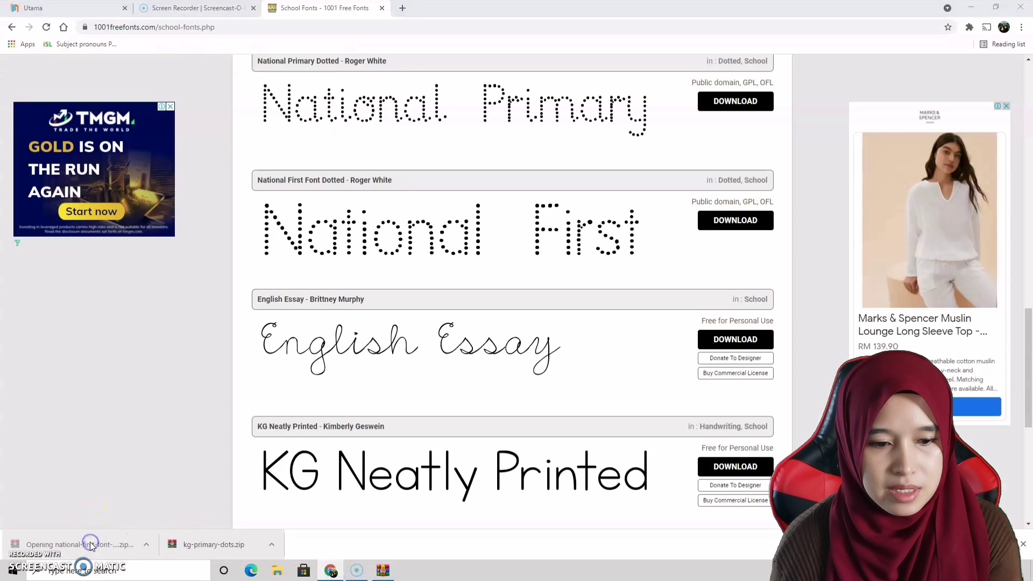
click(52, 42)
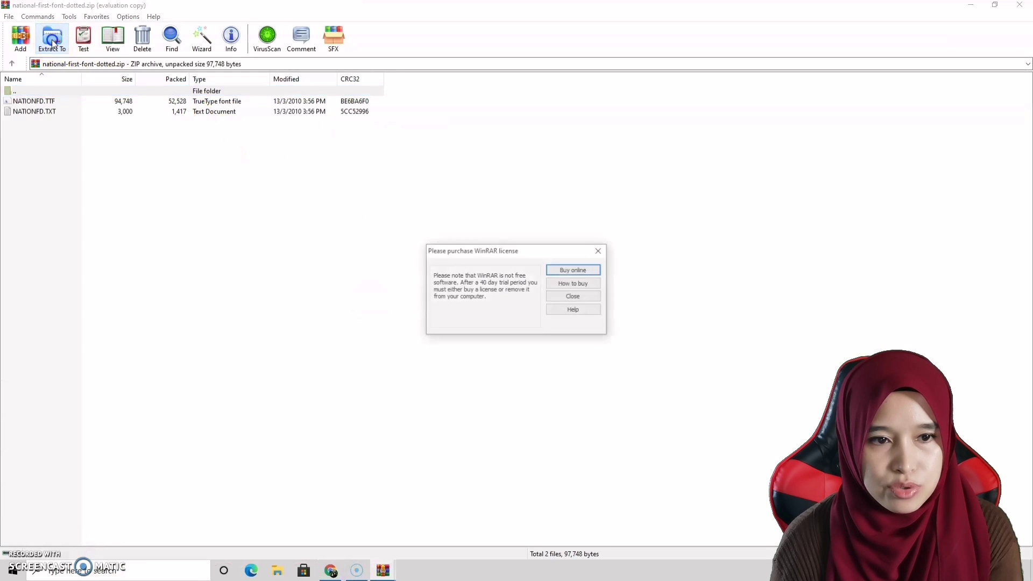
click(597, 253)
click(50, 42)
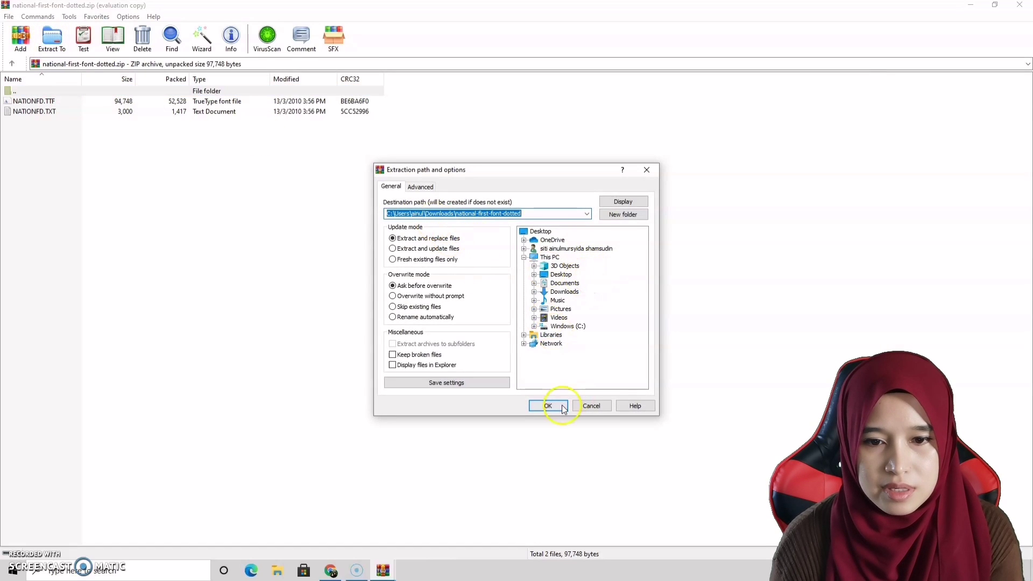
click(548, 406)
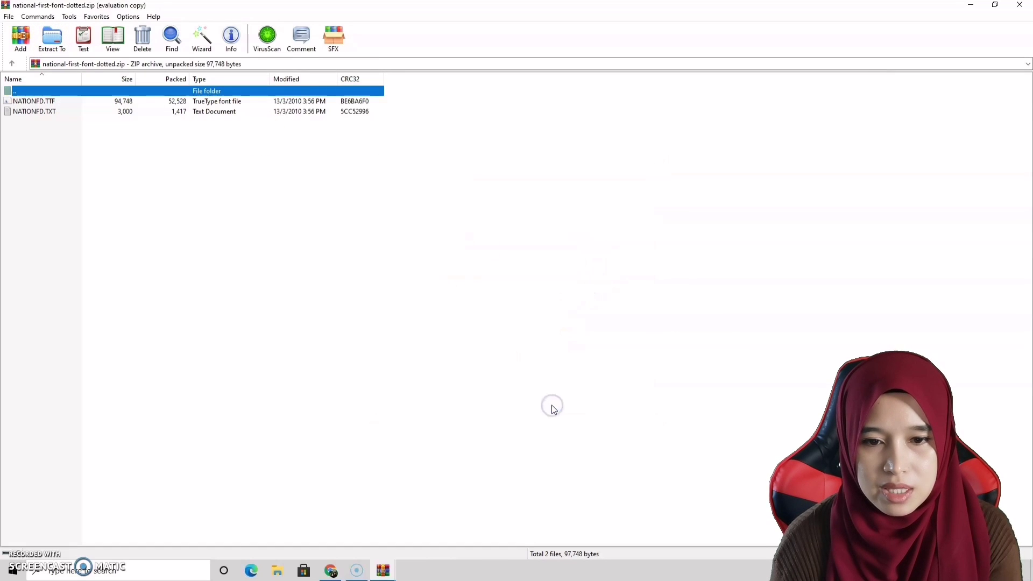
Step: Open the Downloads folder in File Explorer with the other windows minimized, and move its window aside on the desktop
click(277, 571)
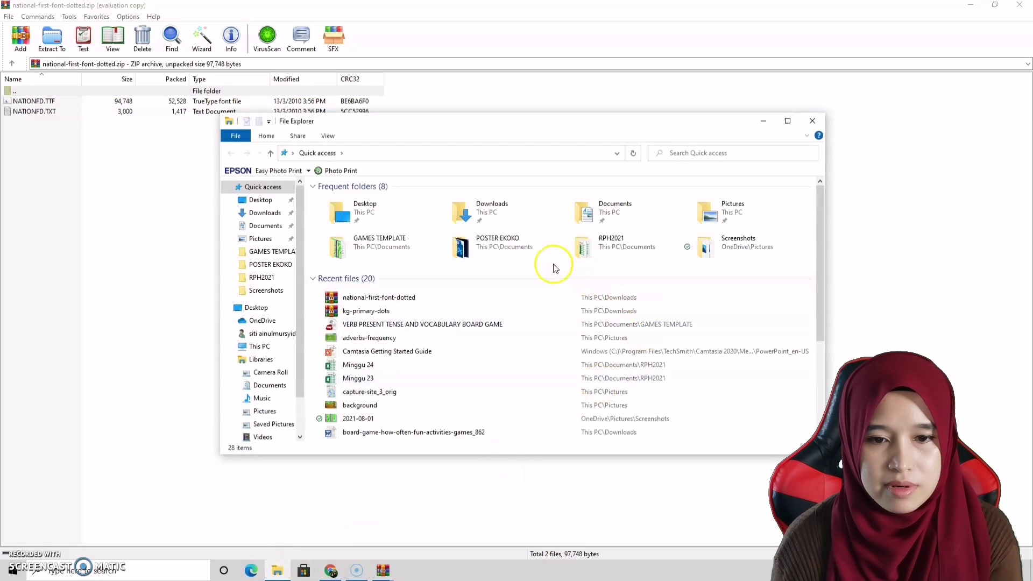
click(971, 6)
click(763, 121)
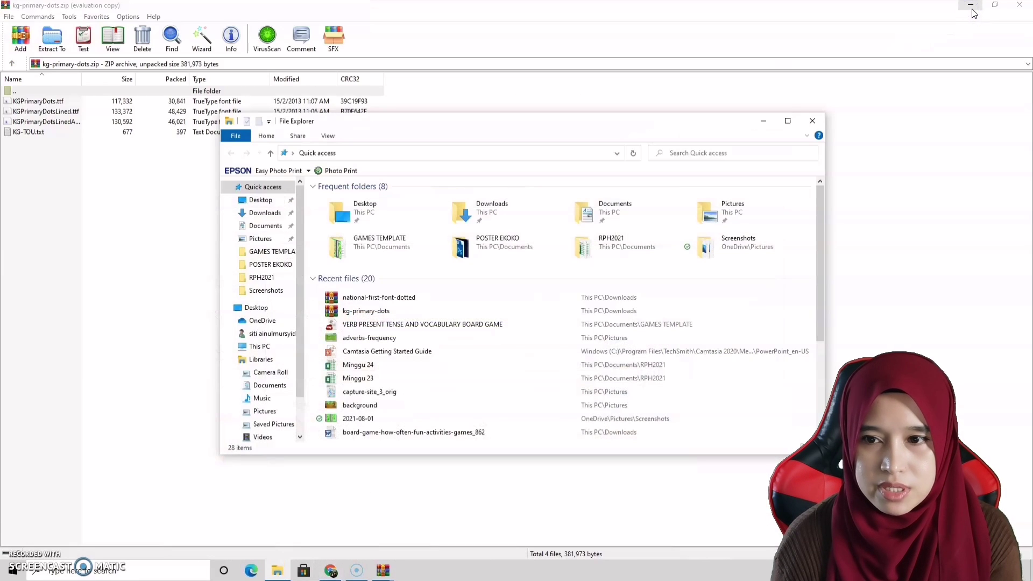
click(971, 6)
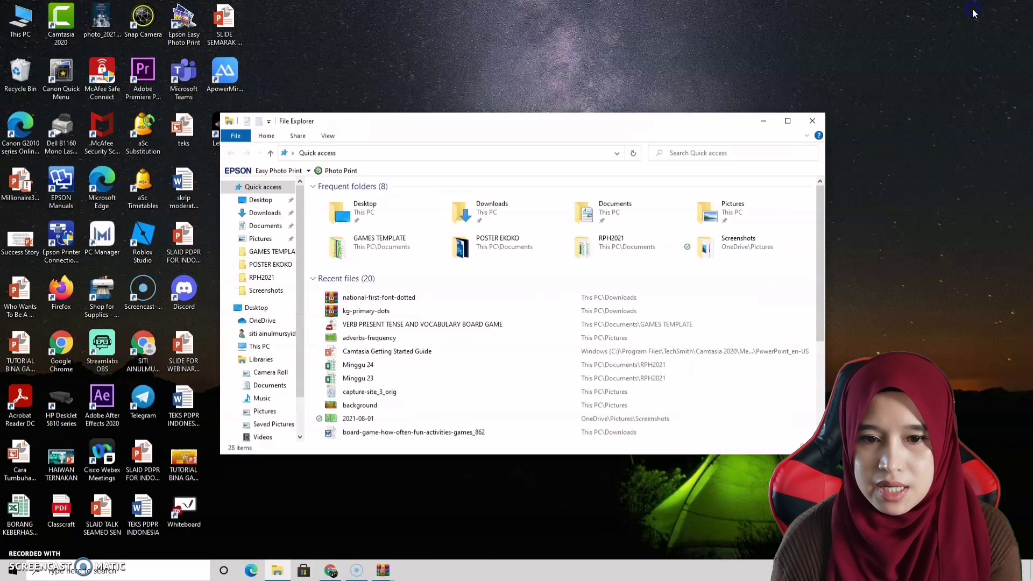
double_click(491, 207)
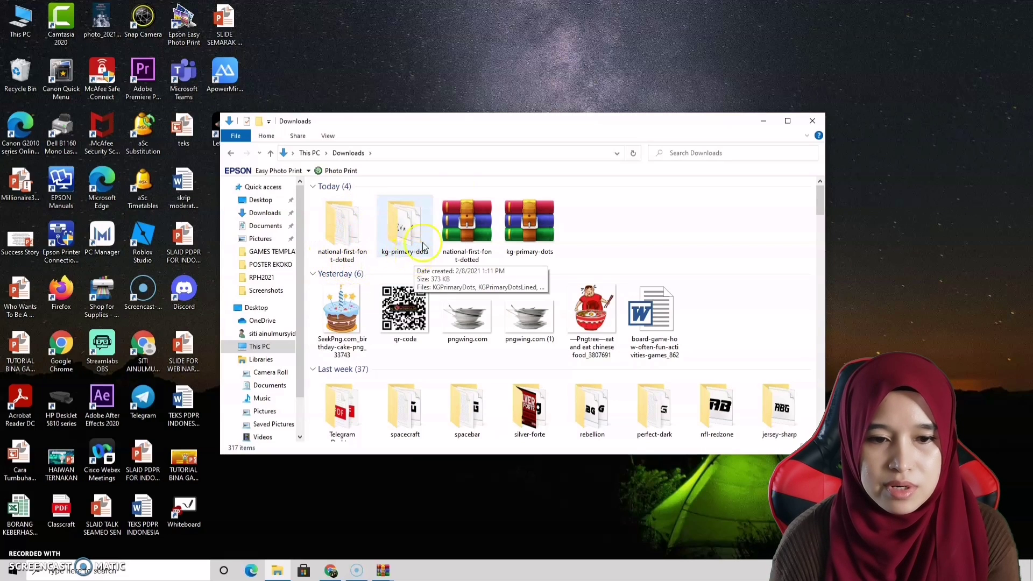
drag(466, 130, 542, 123)
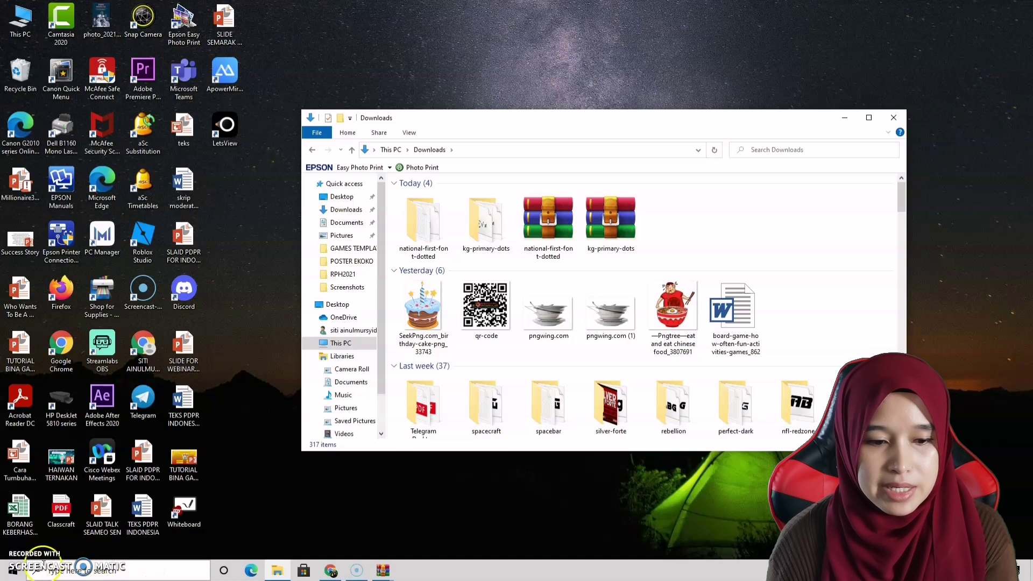
Step: Search Windows for "fonts", open Font settings and restore its window down from full screen
click(117, 570)
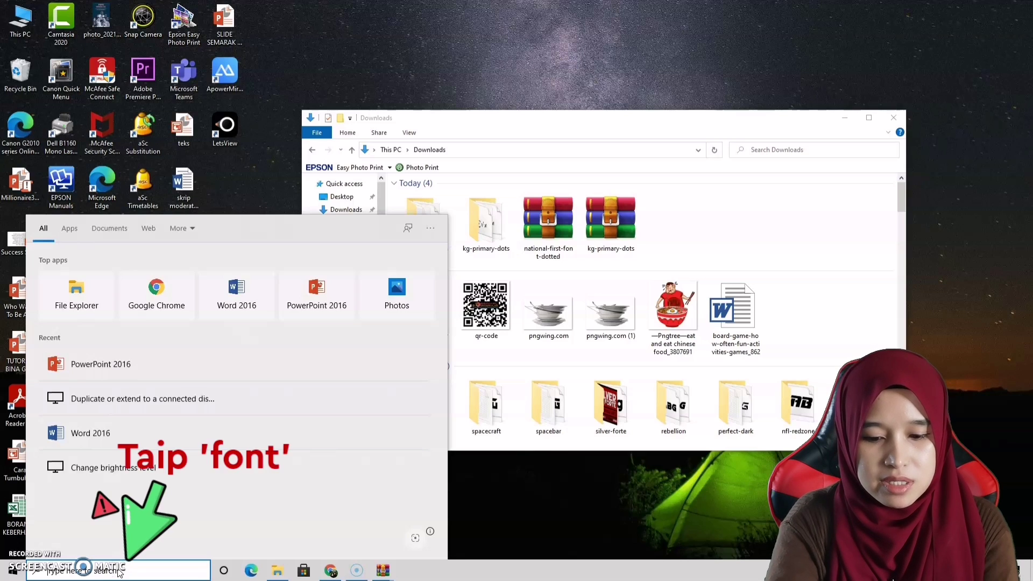
text(fonts)
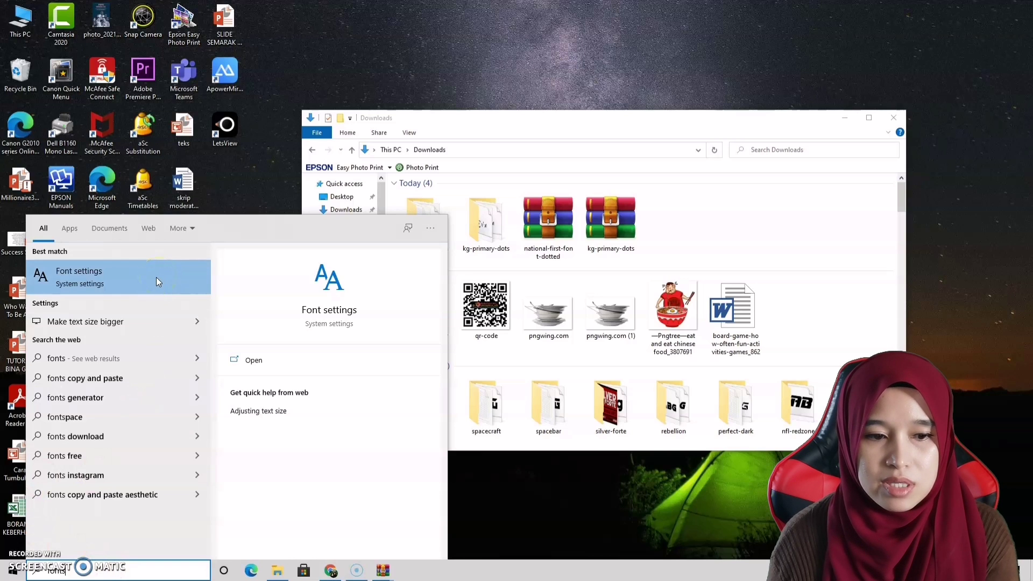
click(254, 360)
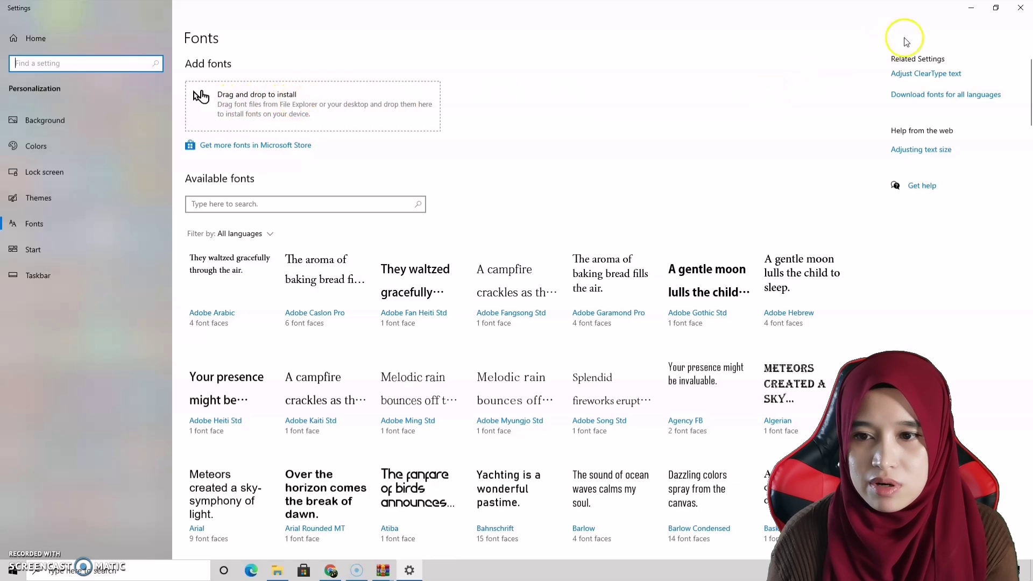
click(995, 9)
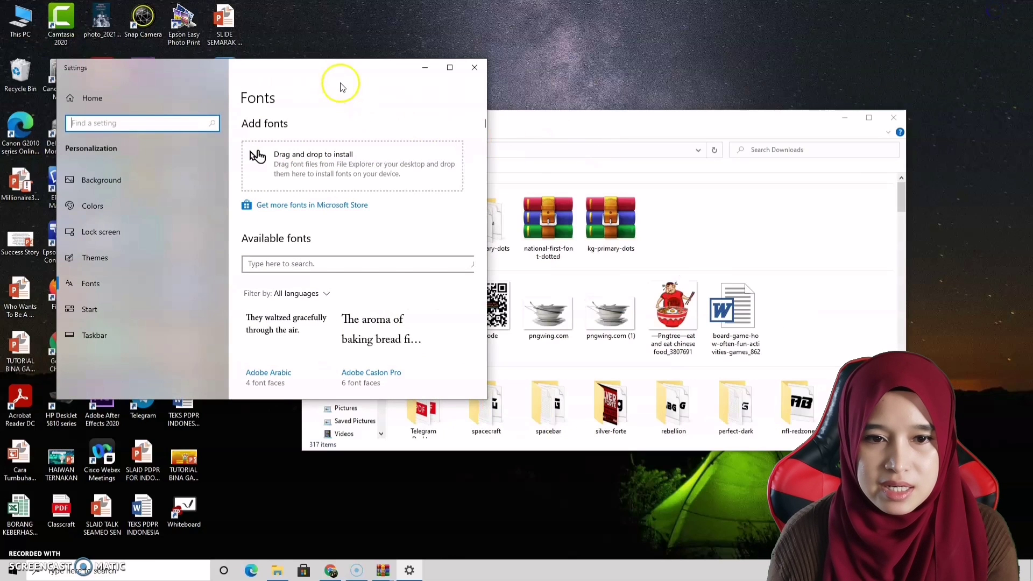
Step: Move the Downloads window beside the Fonts settings and open the extracted kg-primary-dots folder
drag(571, 123, 717, 80)
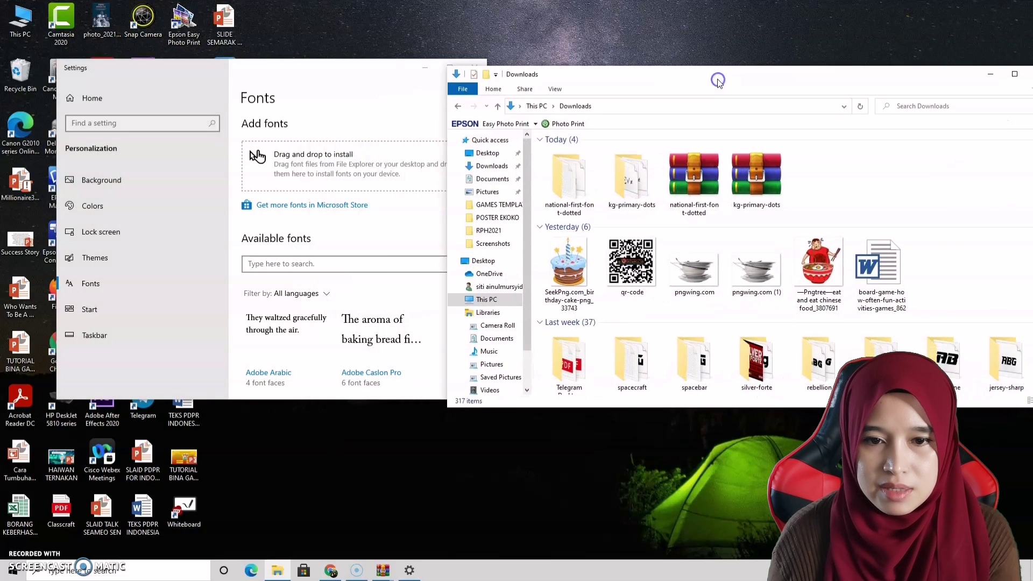
double_click(631, 186)
click(576, 154)
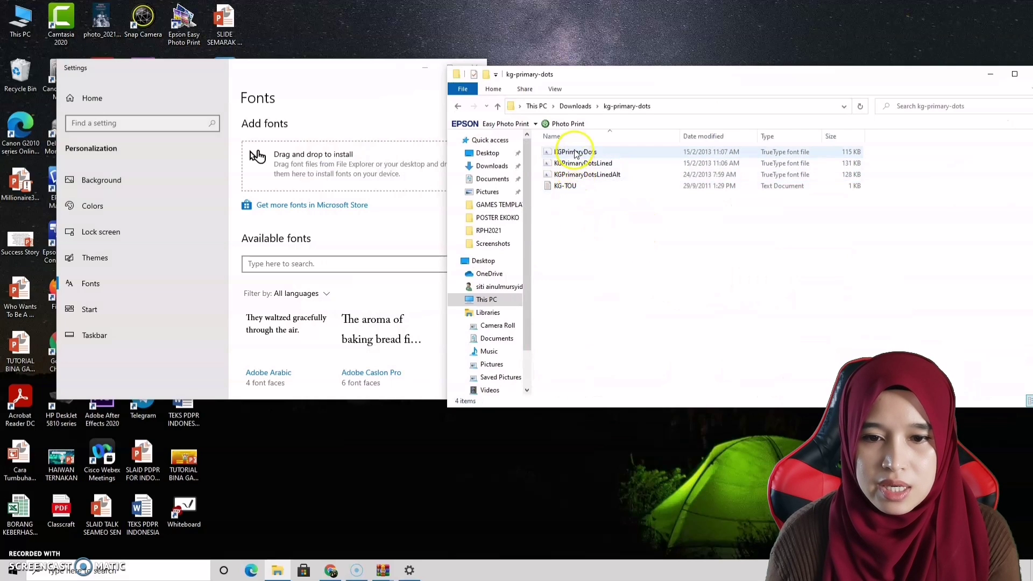
Step: Place the Fonts settings window side by side with the kg-primary-dots folder window and make both windows taller
click(375, 108)
drag(367, 74, 330, 86)
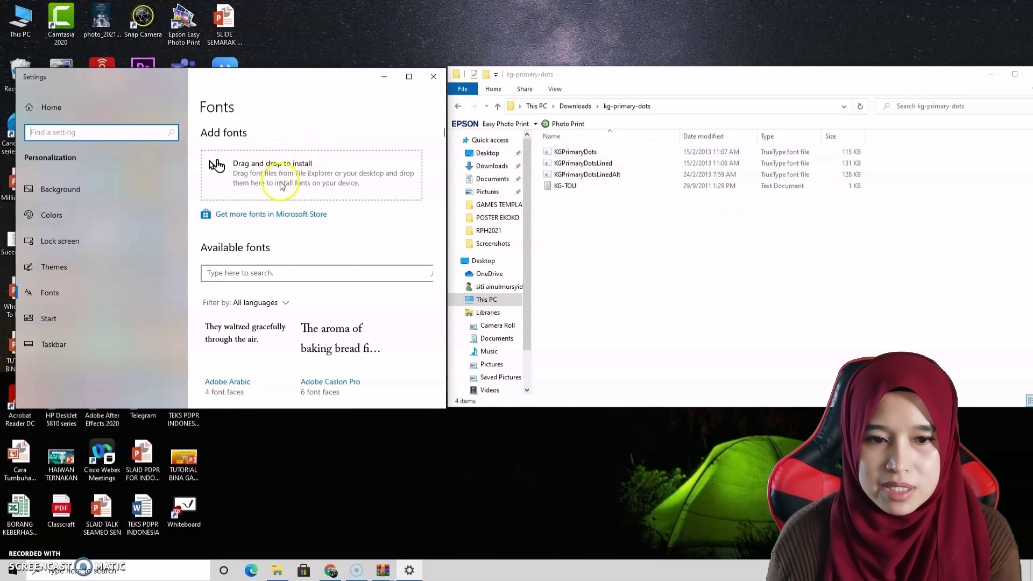
drag(415, 409, 417, 489)
click(647, 407)
drag(647, 408, 646, 488)
Step: Add the KGPrimaryDots font file to the Fonts settings' install area
click(586, 153)
drag(585, 153, 324, 177)
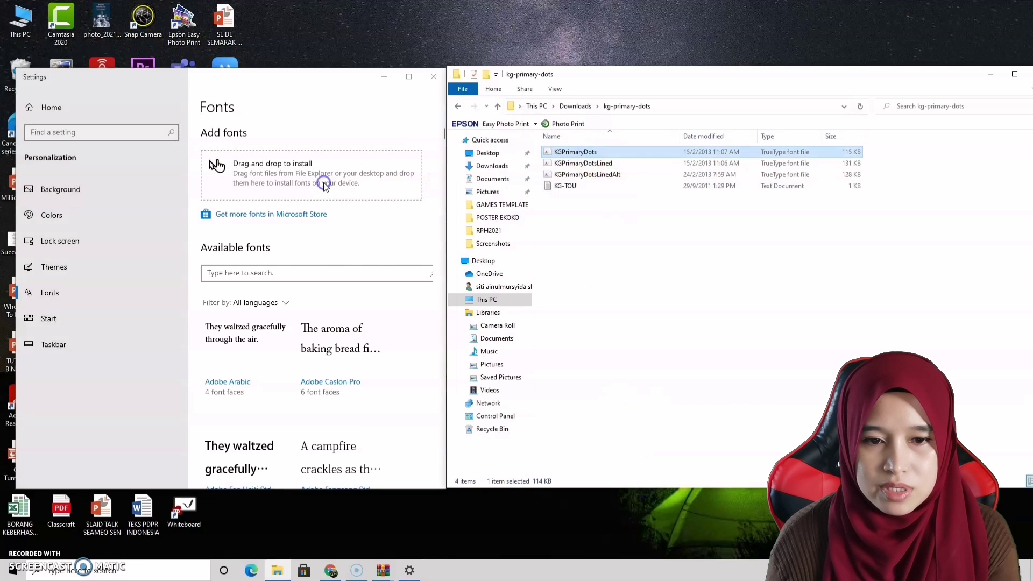
Step: Install the KGPrimaryDotsLined and KGPrimaryDotsLinedAlt font files through the Fonts settings' install area
drag(586, 163, 320, 175)
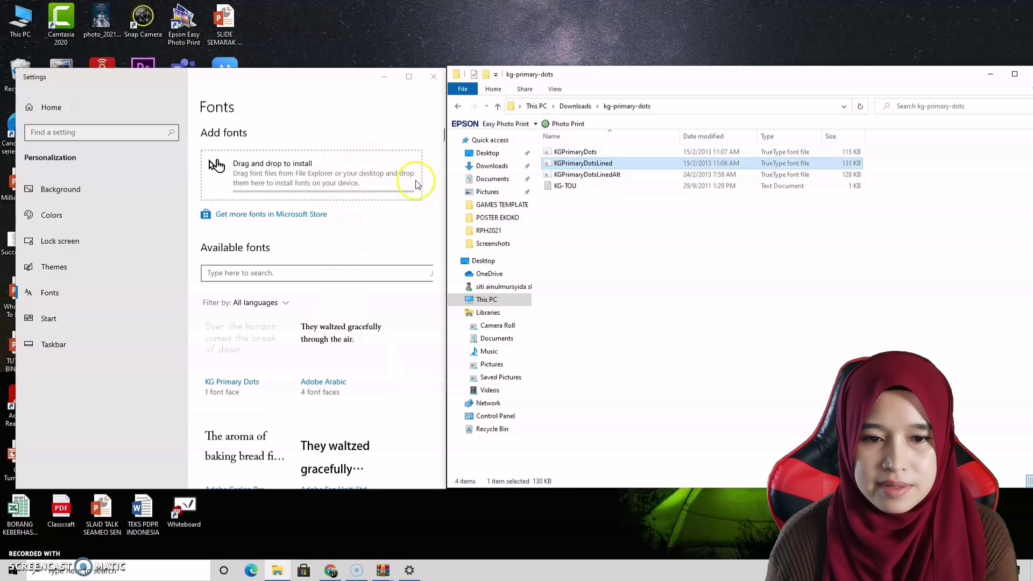
drag(617, 178, 311, 182)
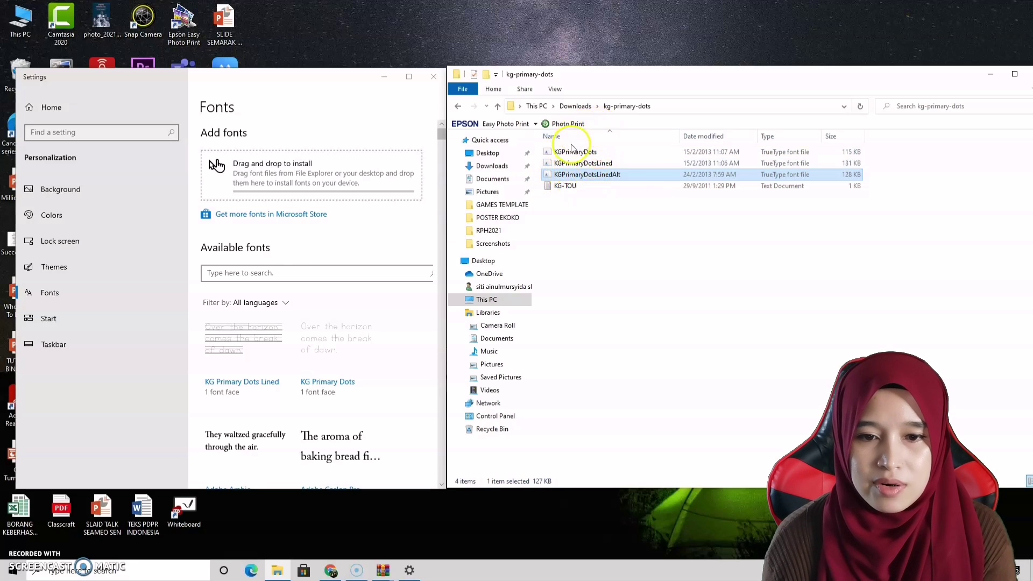
Step: Open the national-first-font-dotted folder in Downloads and install its NATIONFD TrueType font through the Fonts settings
click(586, 106)
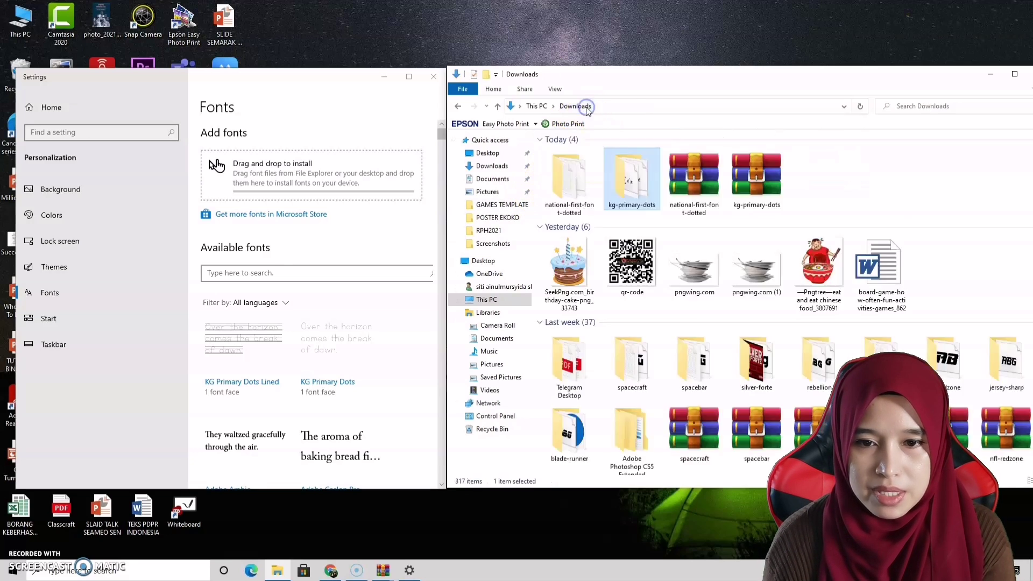
click(568, 188)
double_click(568, 188)
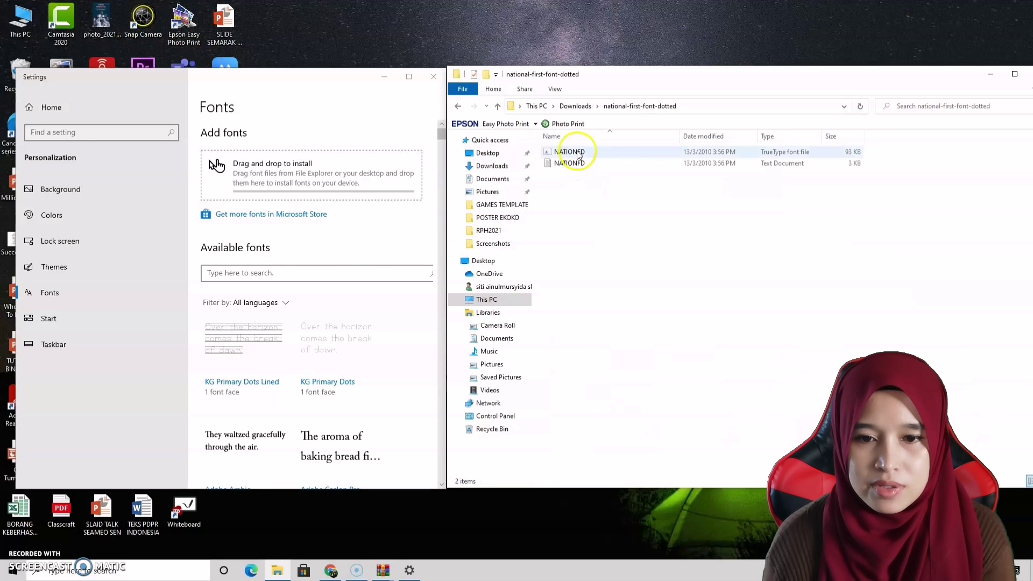
drag(579, 156, 280, 181)
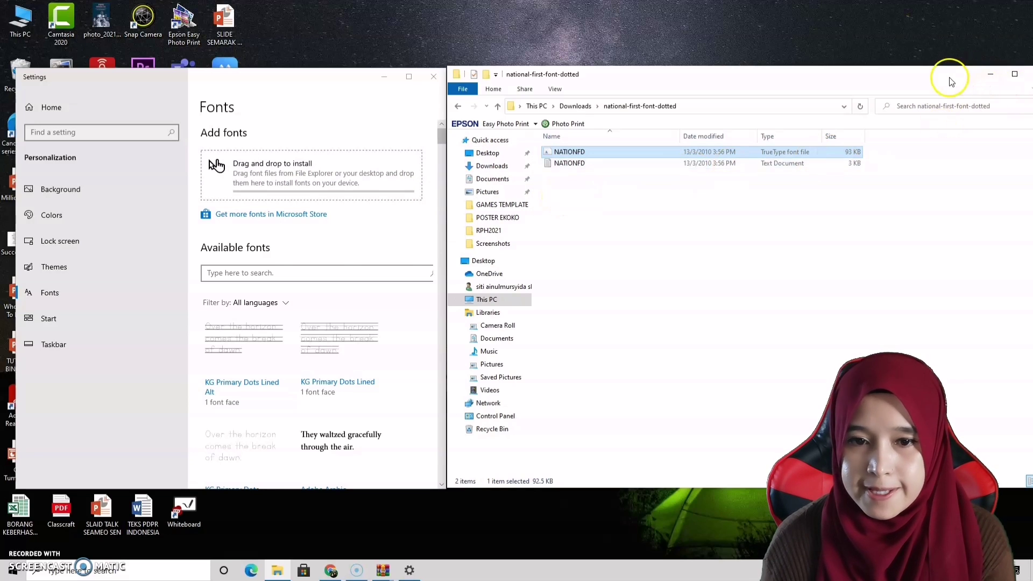
click(452, 41)
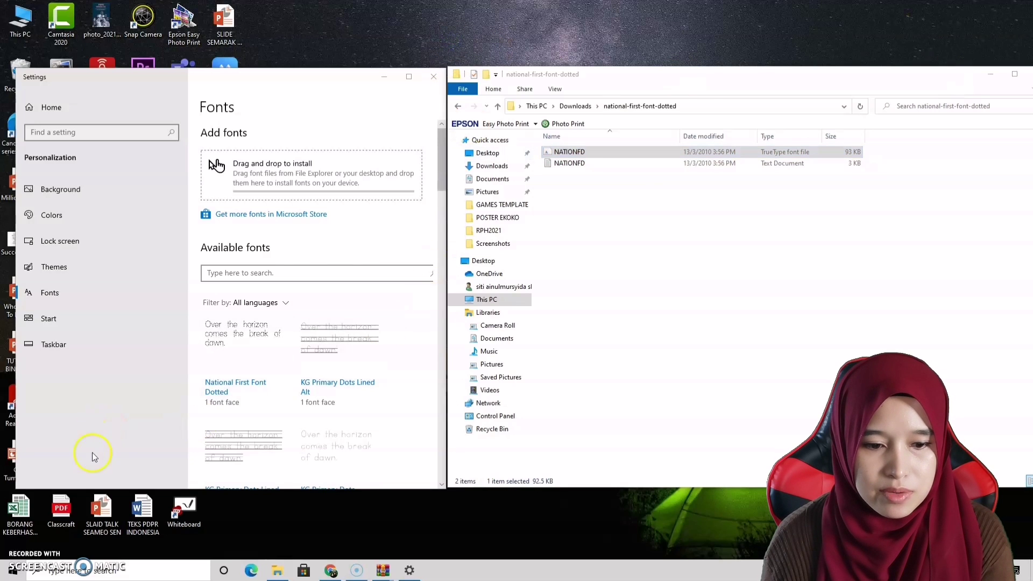
Step: Search Windows for Word 2016, launch it and create a blank document
click(55, 572)
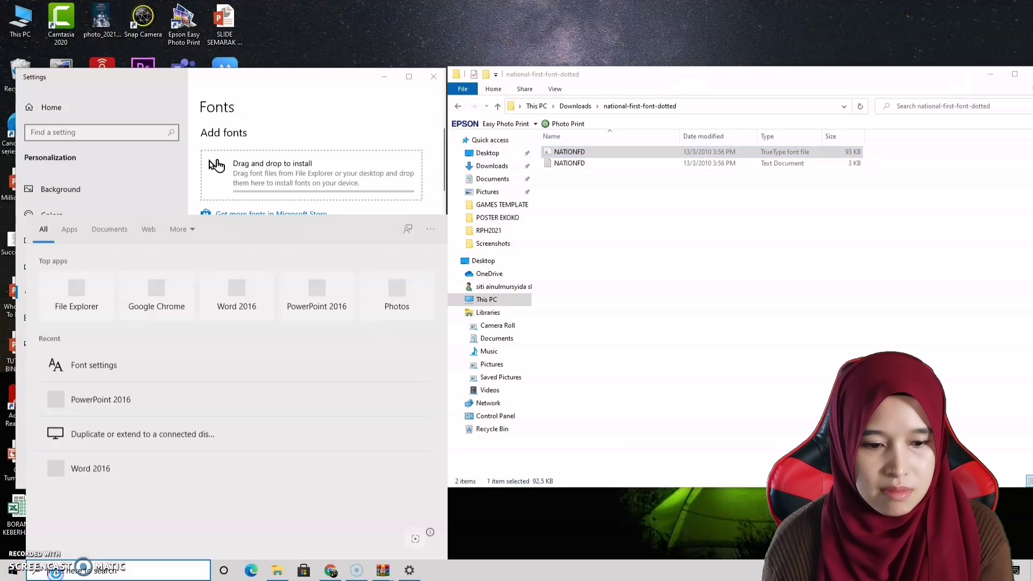
text(wo)
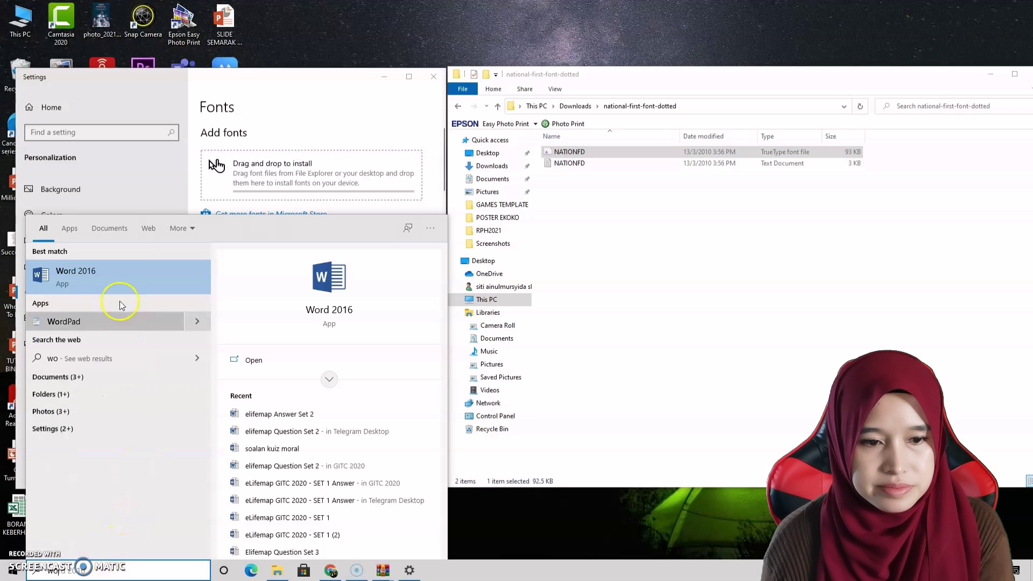
click(118, 286)
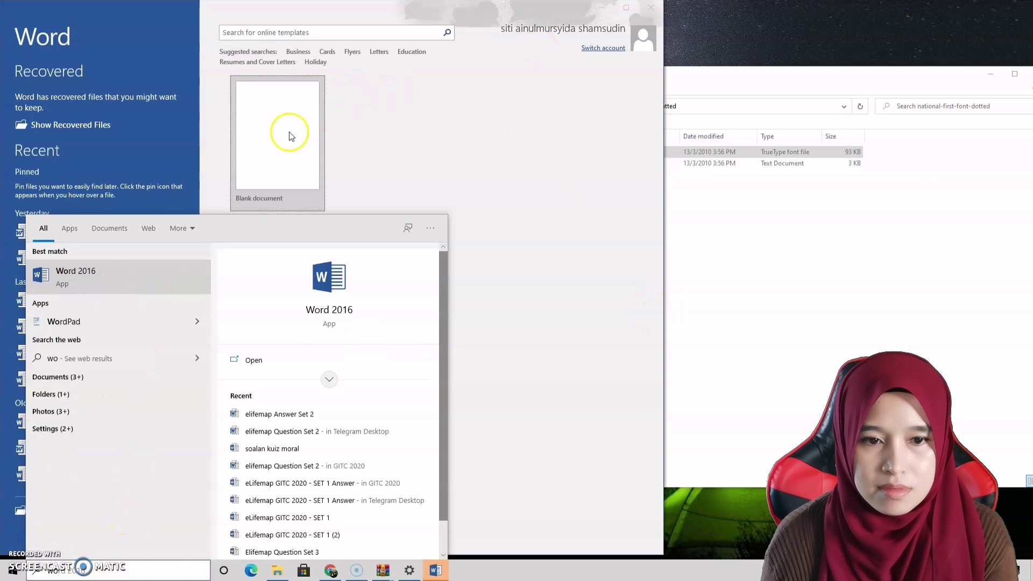
click(289, 135)
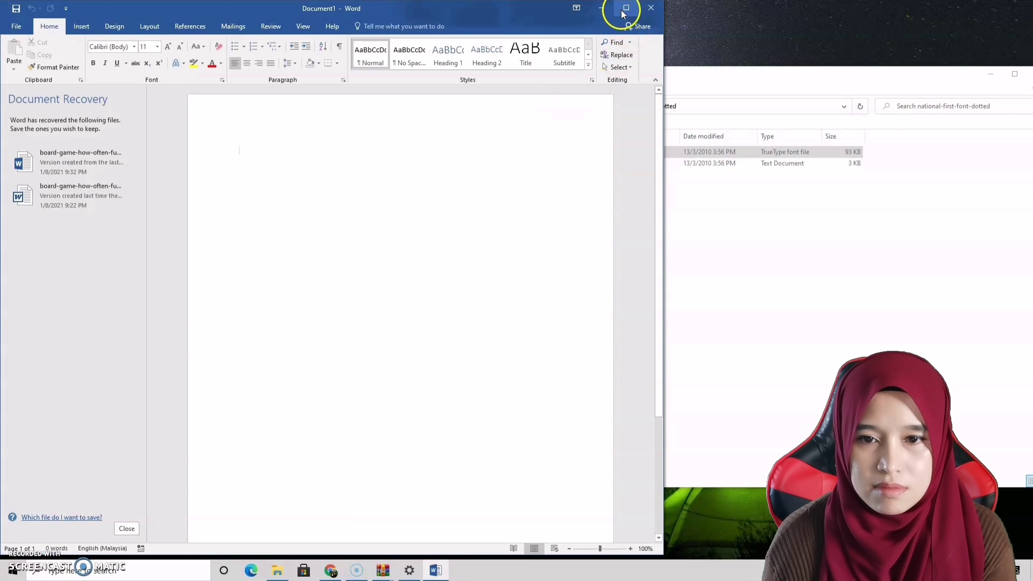
Step: Maximize the Word window and close the Document Recovery pane
click(627, 7)
click(127, 533)
click(271, 167)
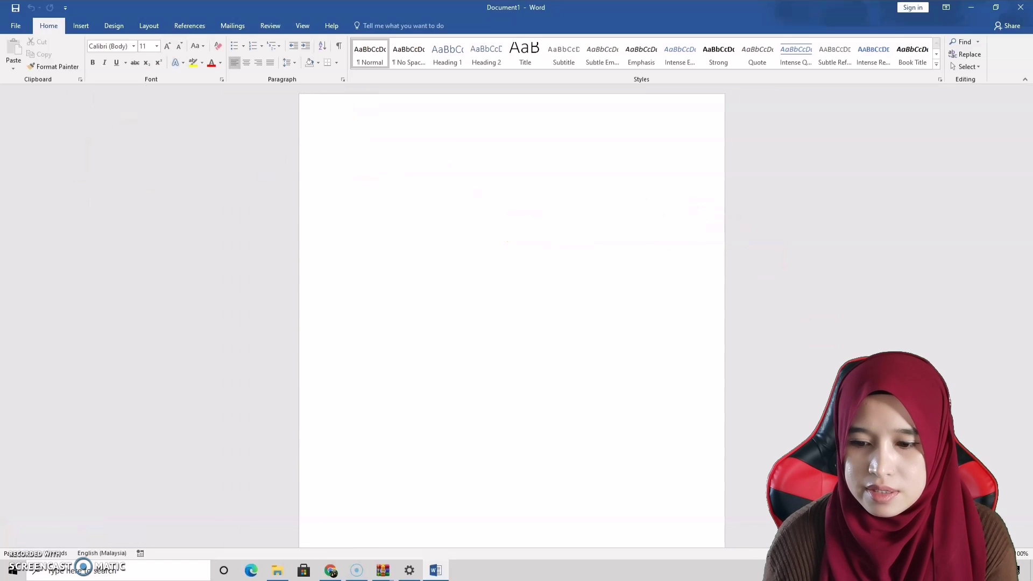
Step: Set the font at the start of the blank document to KG Primary Dots Lined
scroll(511, 317, up, 5)
scroll(511, 317, down, 1)
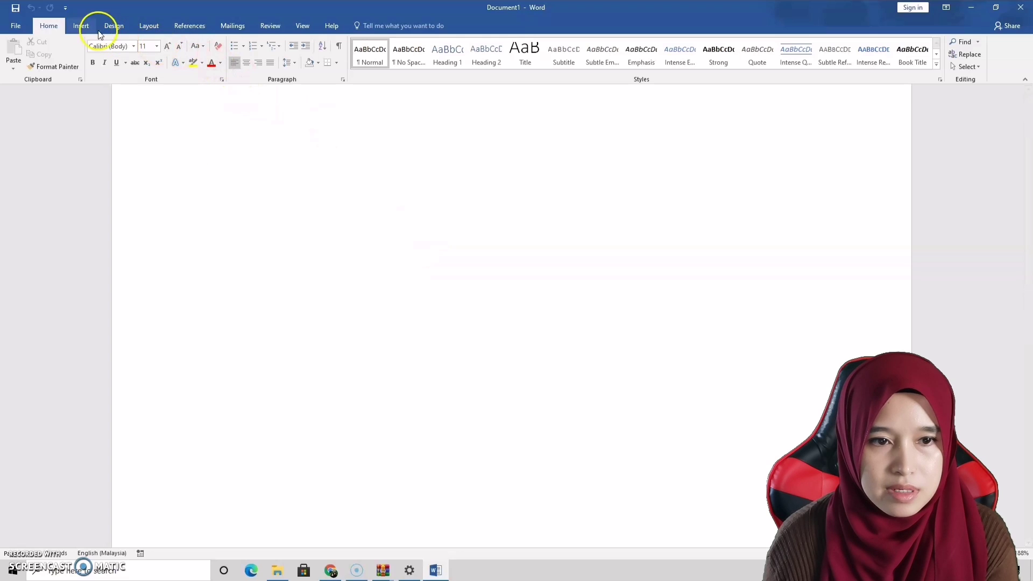
click(134, 46)
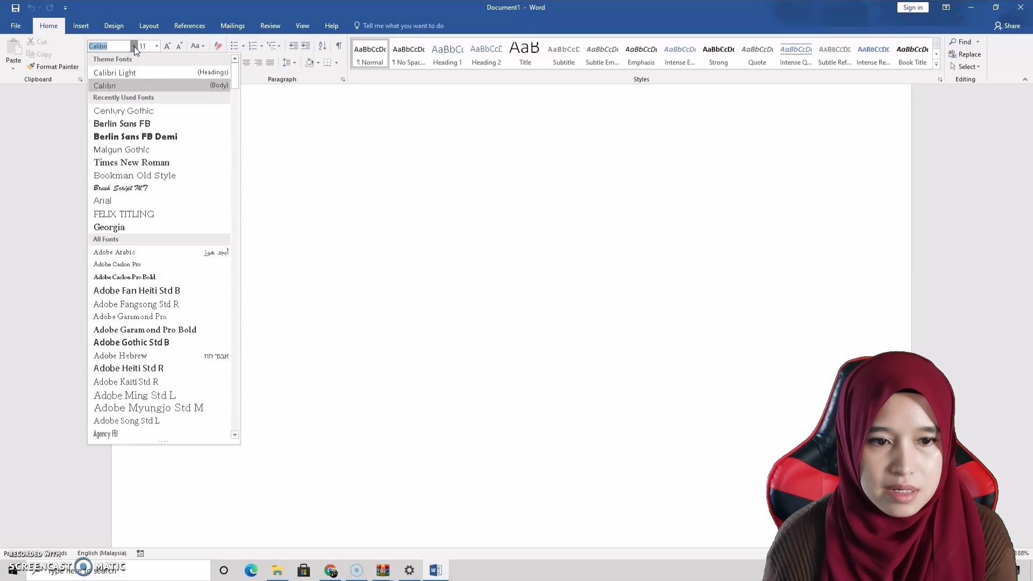
scroll(182, 245, down, 9)
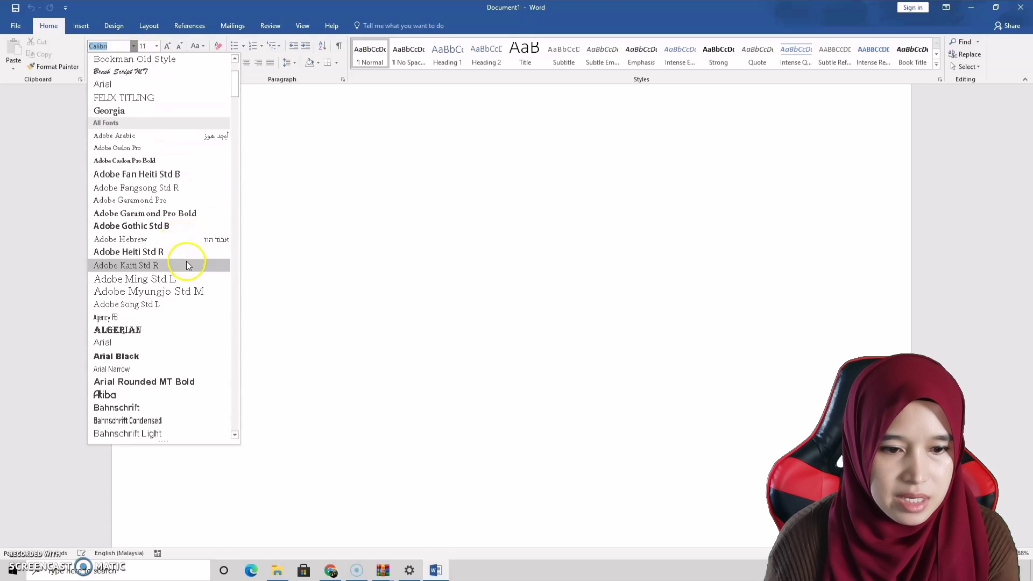
scroll(187, 271, down, 20)
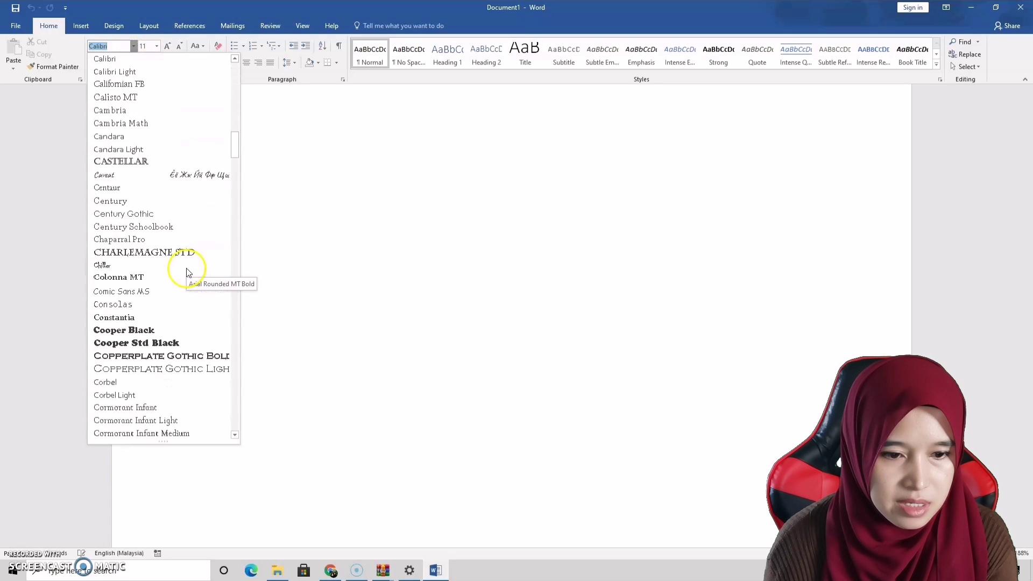
scroll(187, 272, down, 13)
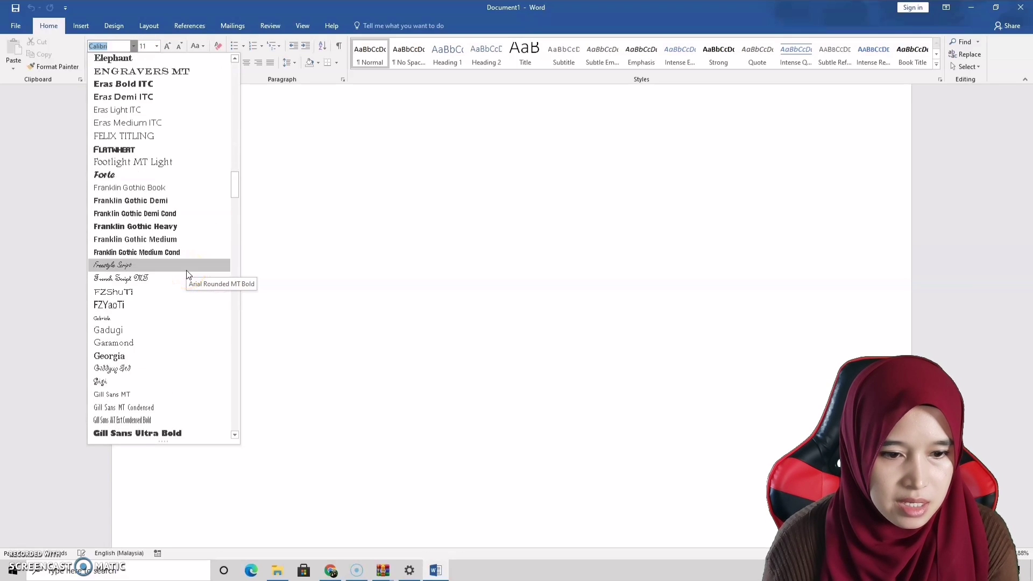
scroll(187, 273, down, 8)
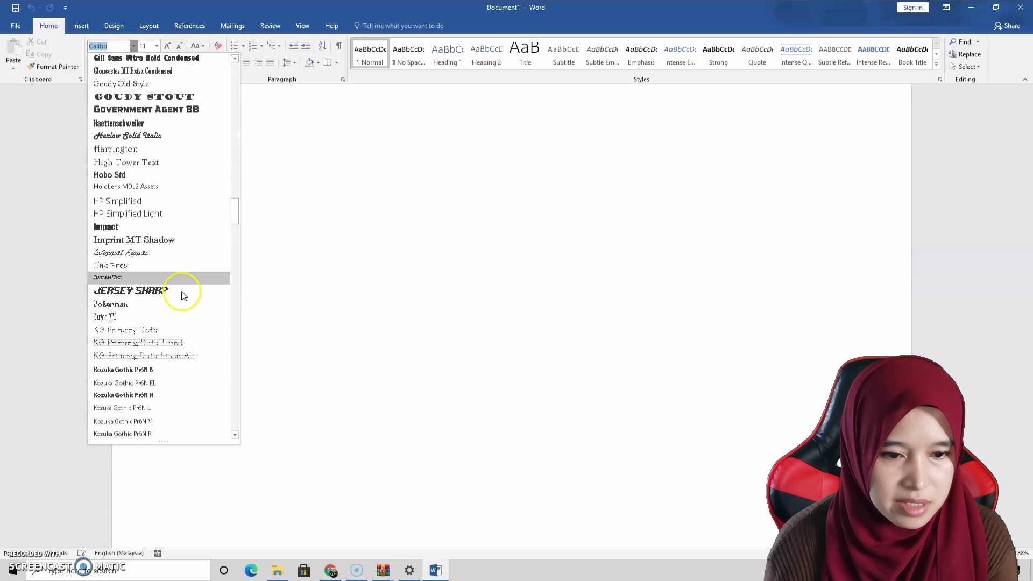
click(179, 342)
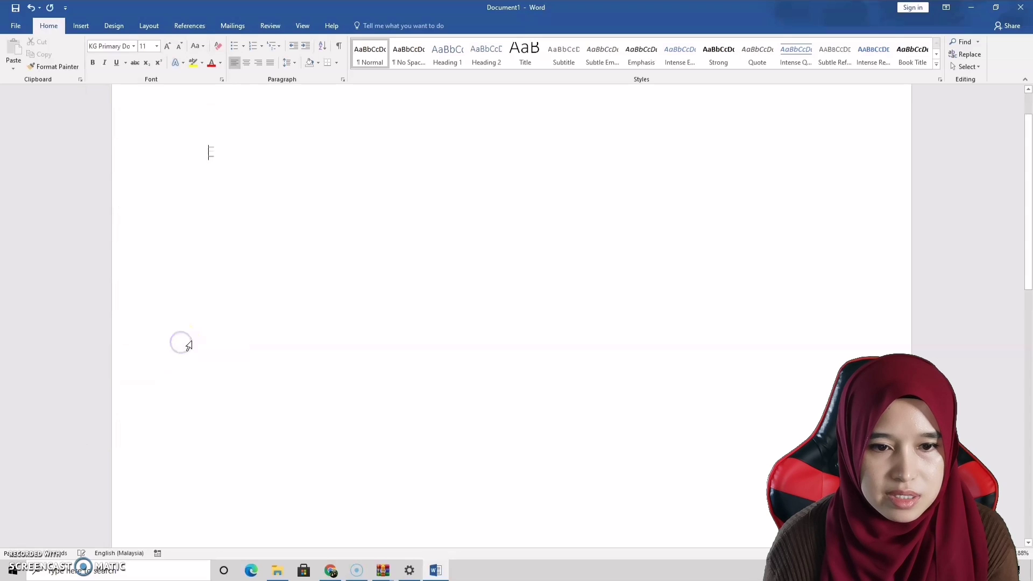
Step: Select the empty first line and set its font size to 72
click(221, 150)
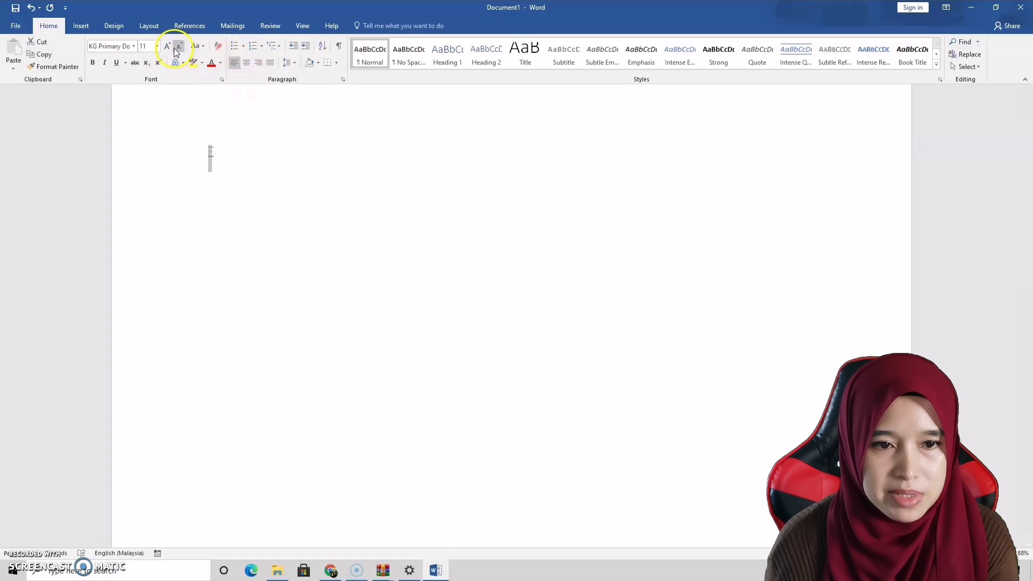
click(157, 46)
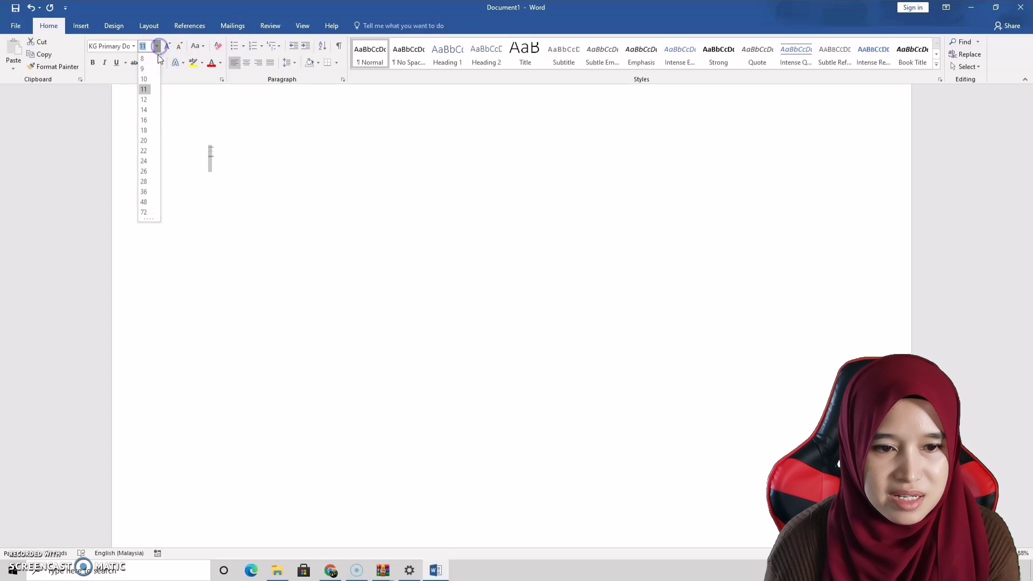
click(144, 213)
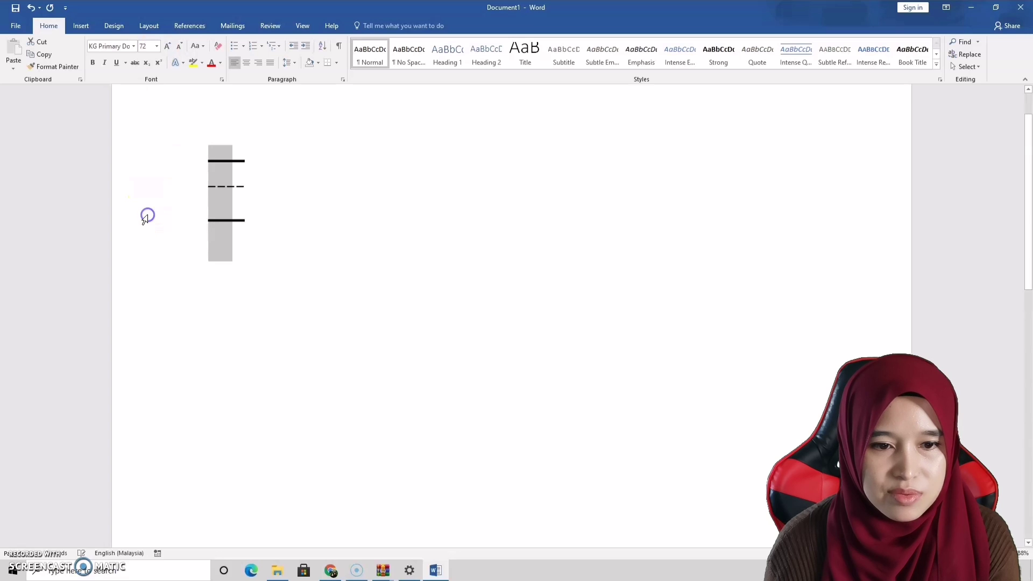
Step: Write the letter pairs "Aa Bb Cc Dd" on the first line, with no space inside each pair
click(244, 203)
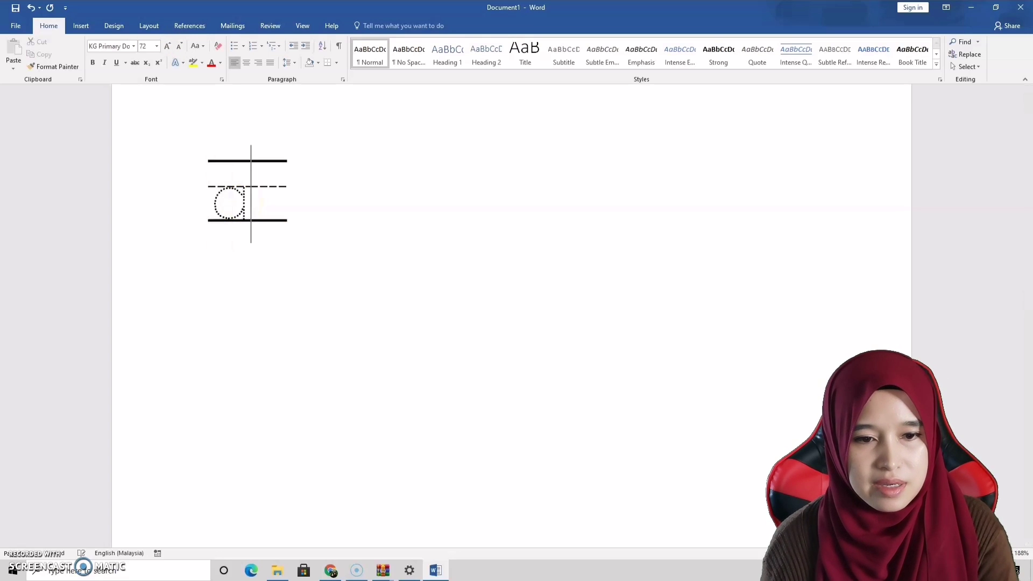
text(a)
key(BackSpace)
text(Aa)
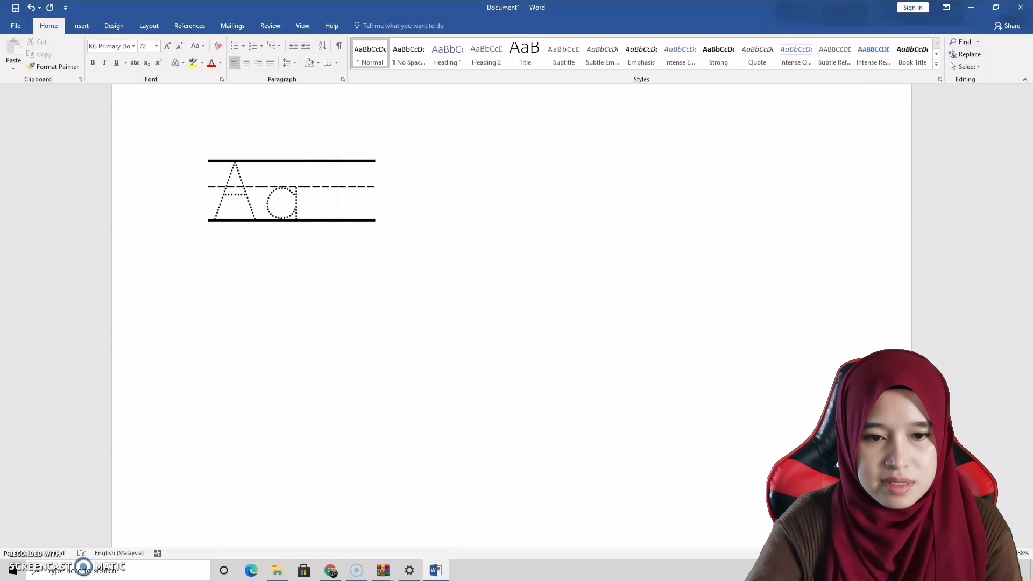
text( Bb)
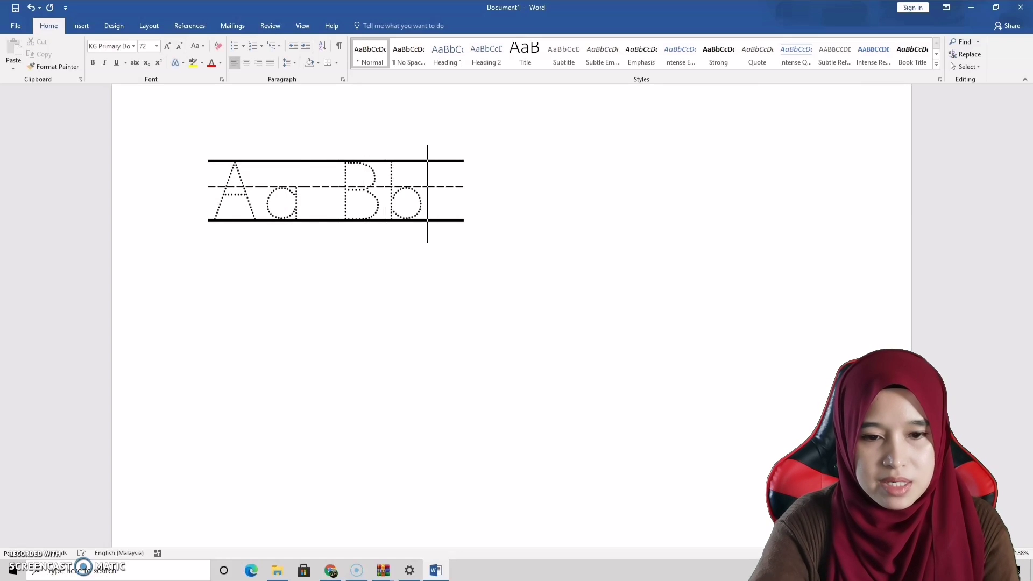
text( C)
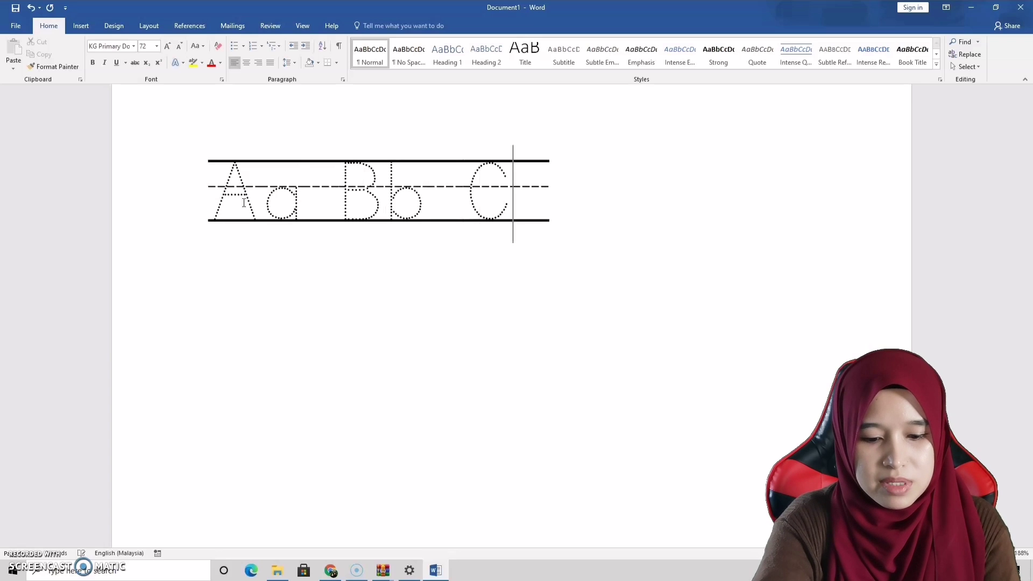
text(c )
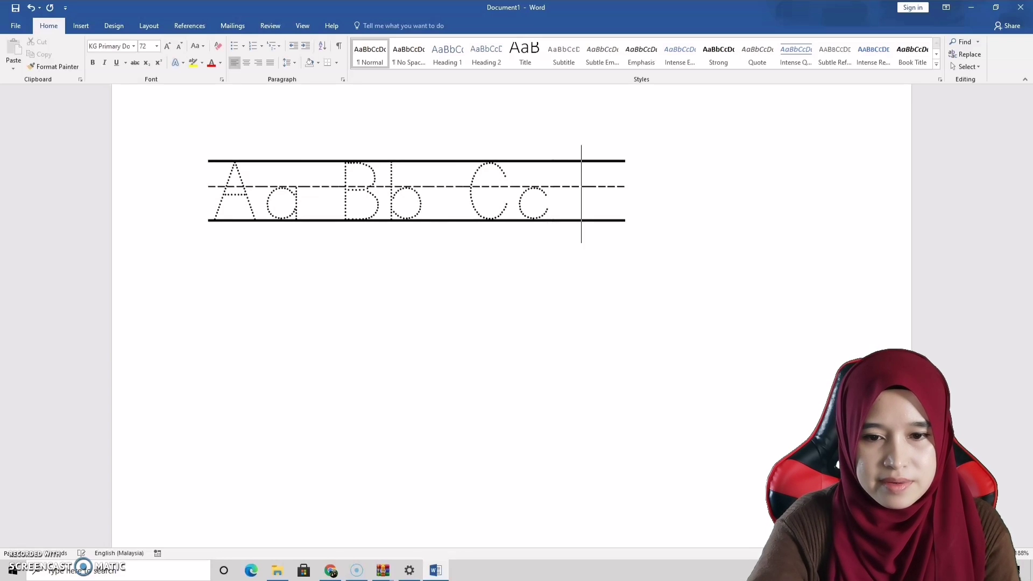
text(D d)
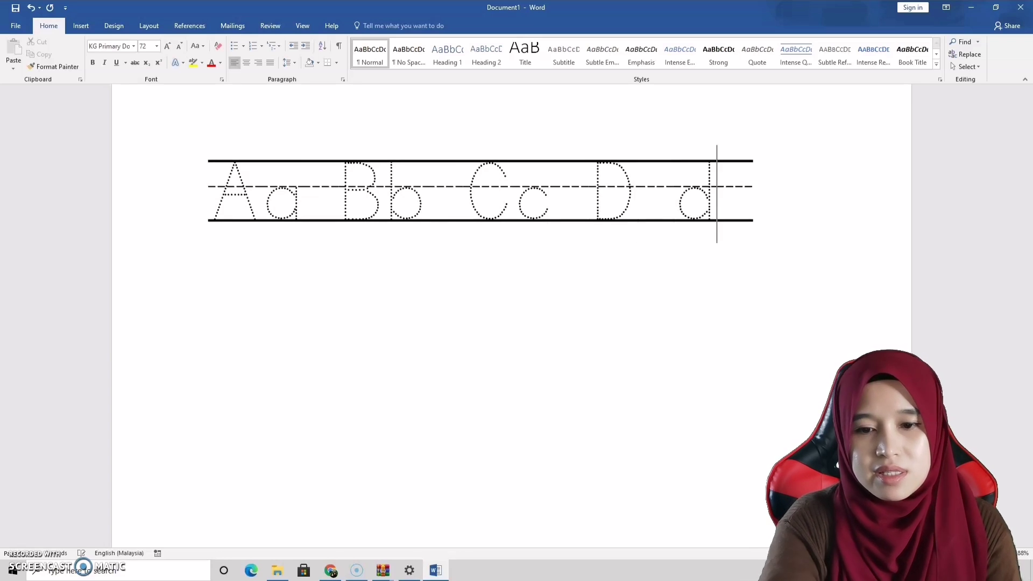
key(BackSpace)
key(BackSpace)
text(d)
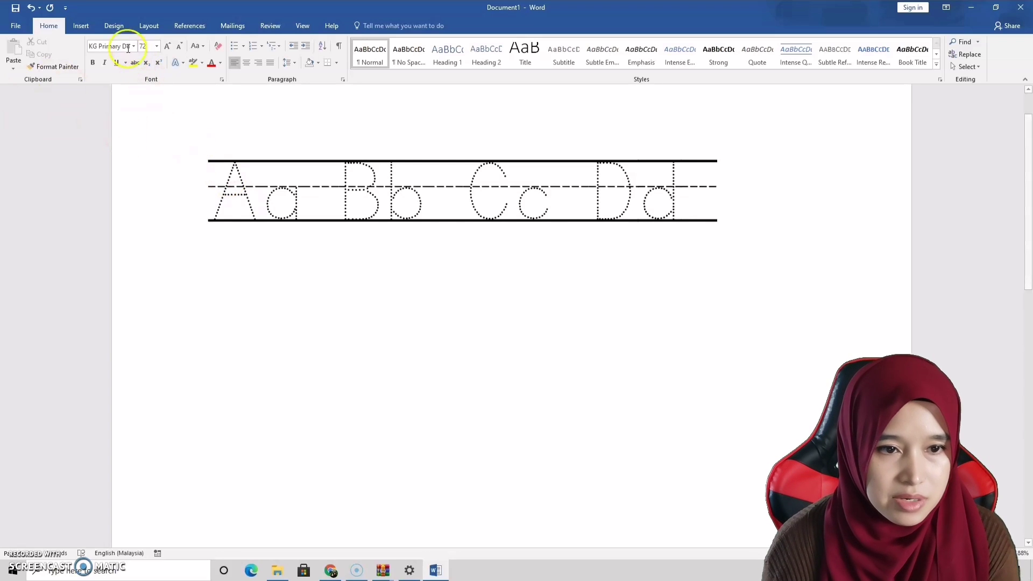
click(279, 570)
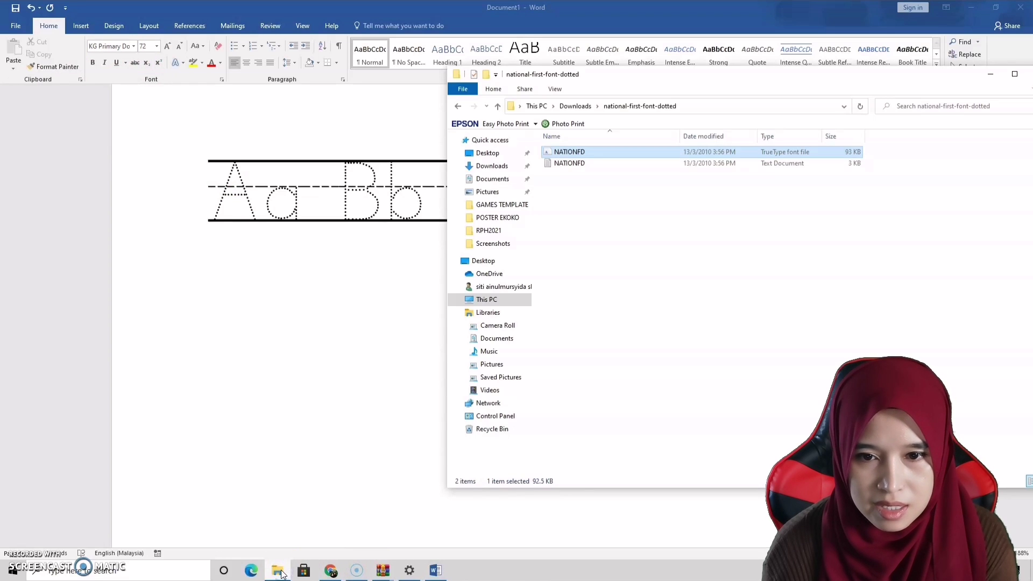
click(280, 571)
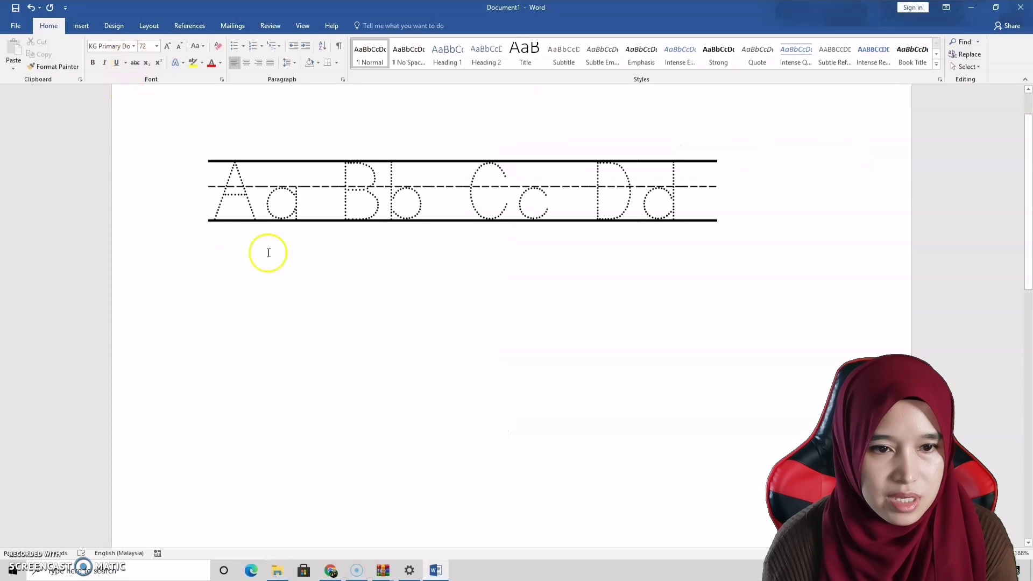
key(Return)
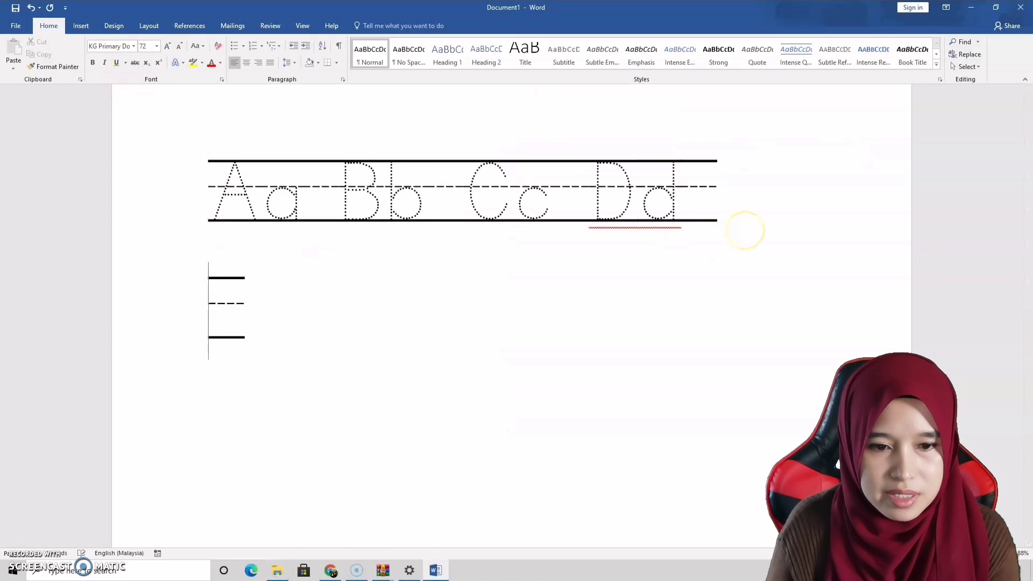
key(BackSpace)
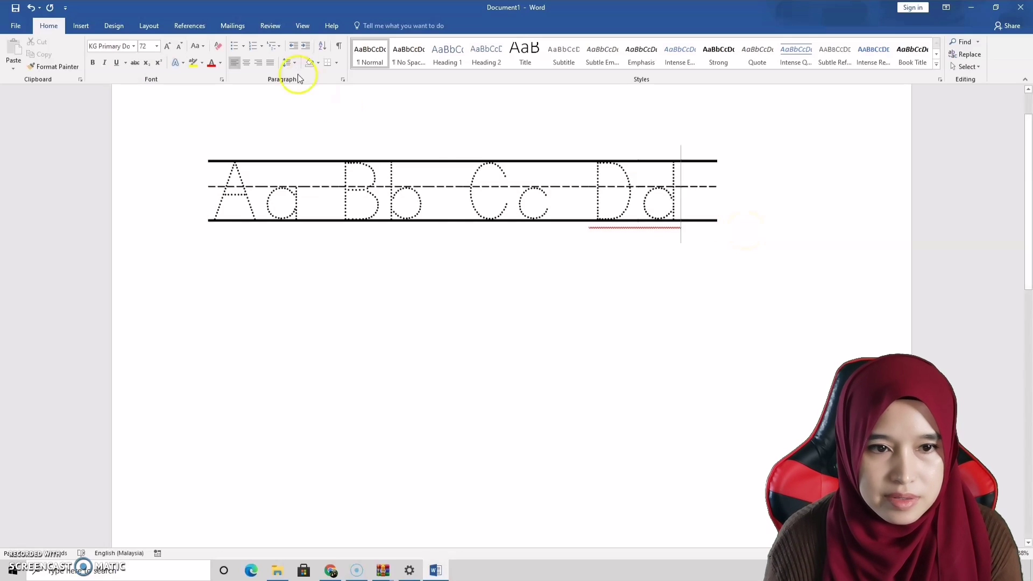
click(247, 300)
Step: Start a new line below the letter pairs and set its font to National First Font Dotted
click(734, 222)
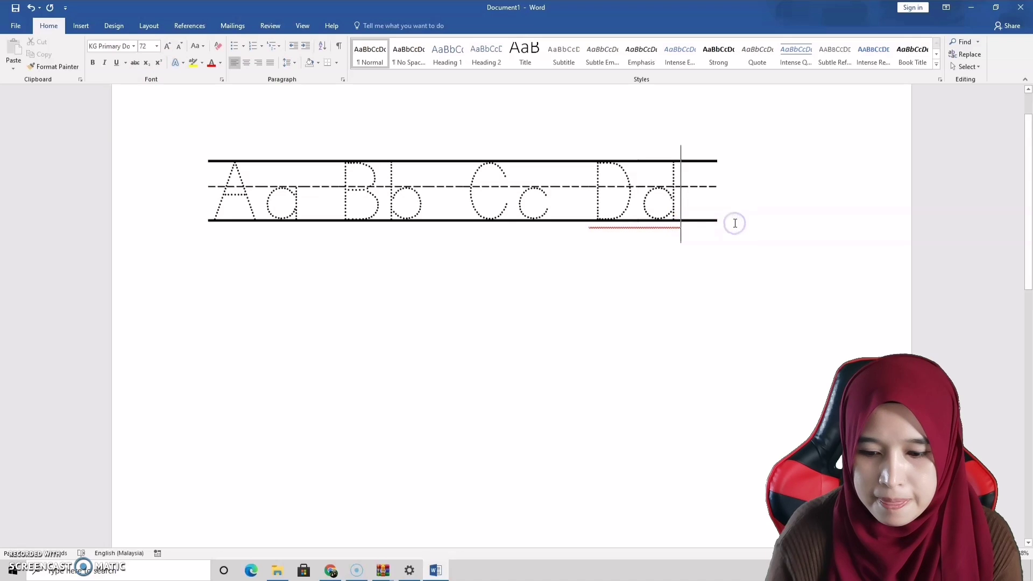
key(Return)
click(133, 47)
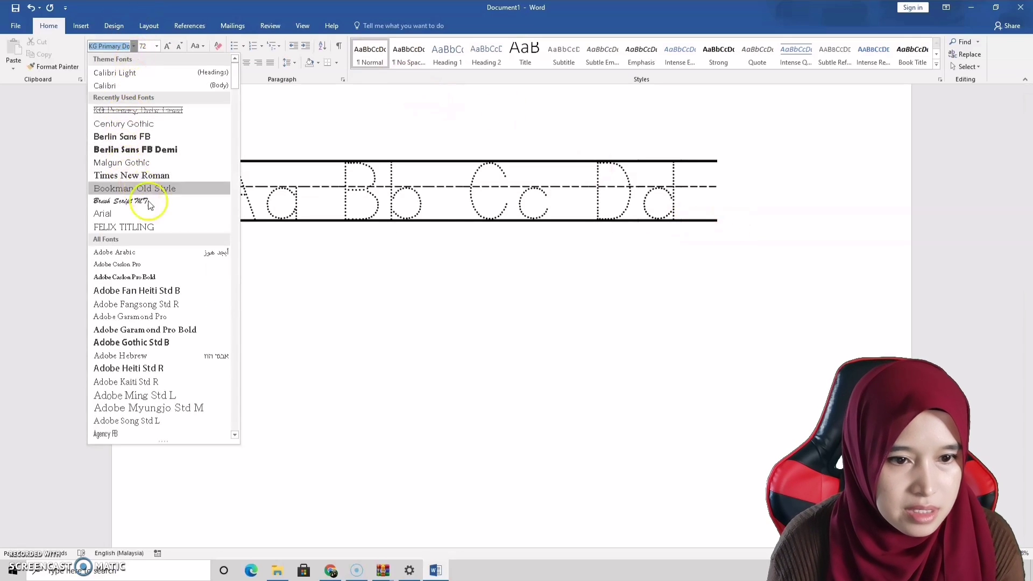
scroll(173, 327, down, 10)
scroll(173, 327, down, 5)
drag(233, 144, 238, 299)
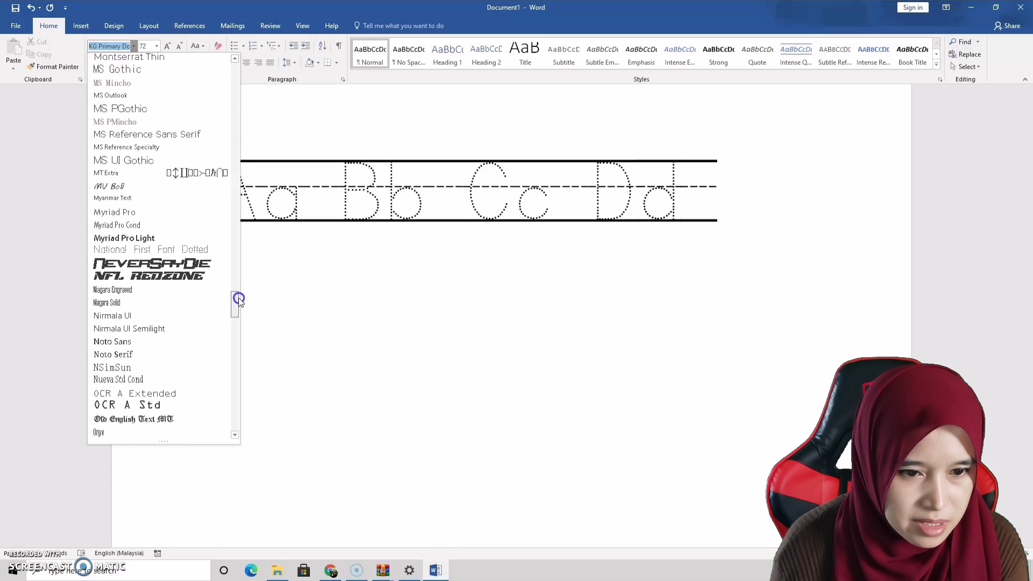
click(181, 250)
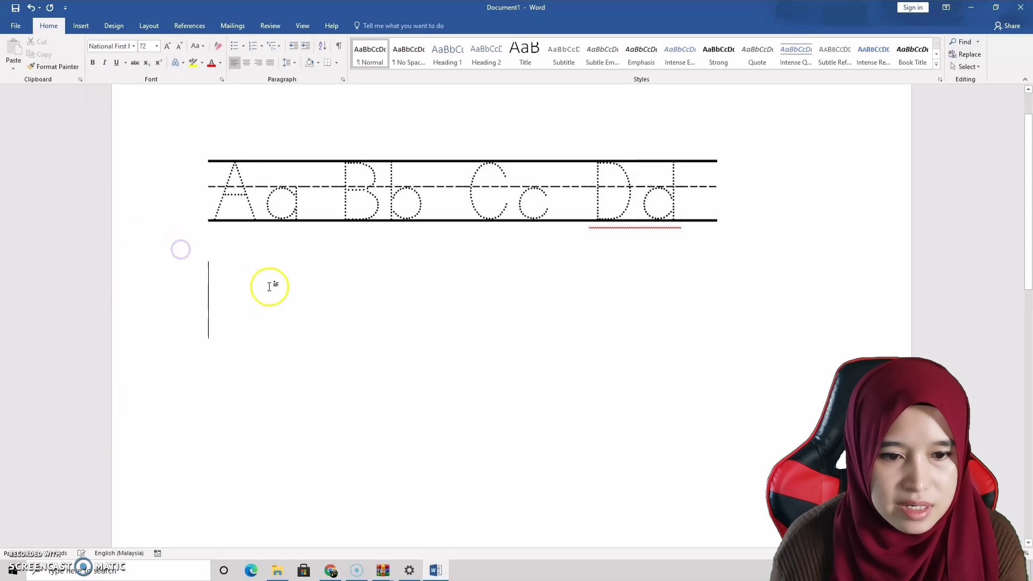
Step: Write a person's first name in lowercase on the second line
text(ainu)
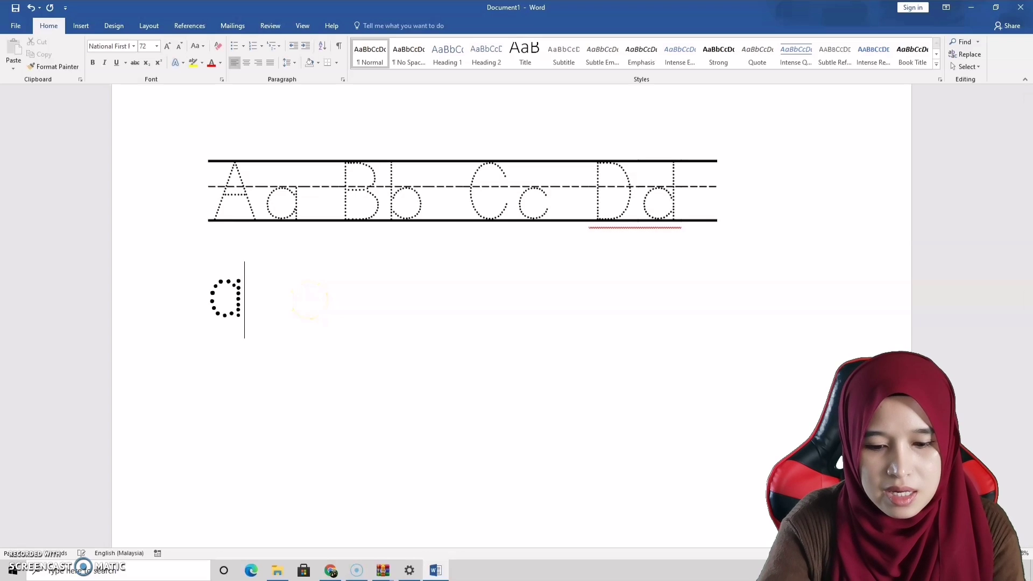